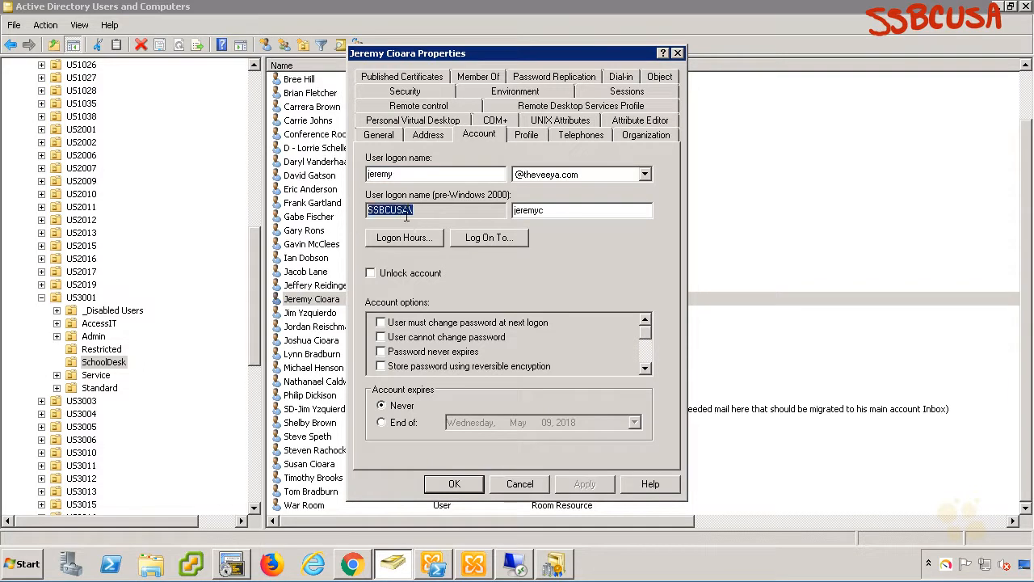
# Close the user's Properties dialog and bring the remote Exchange PowerShell console forward, ready for input.
pyautogui.click(678, 53)
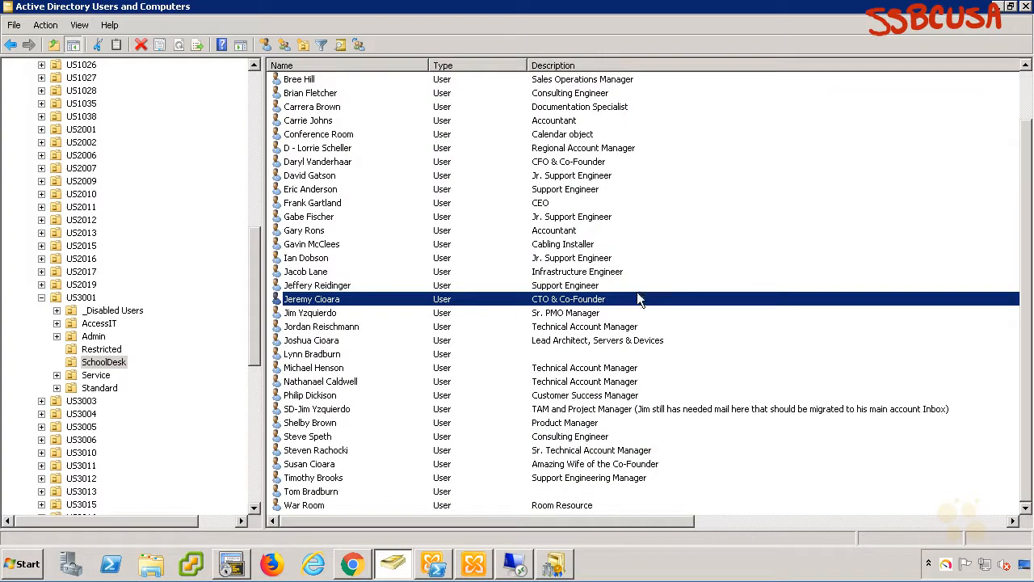
pyautogui.click(433, 564)
pyautogui.moveTo(630, 42); pyautogui.dragTo(602, 35)
pyautogui.click(572, 143)
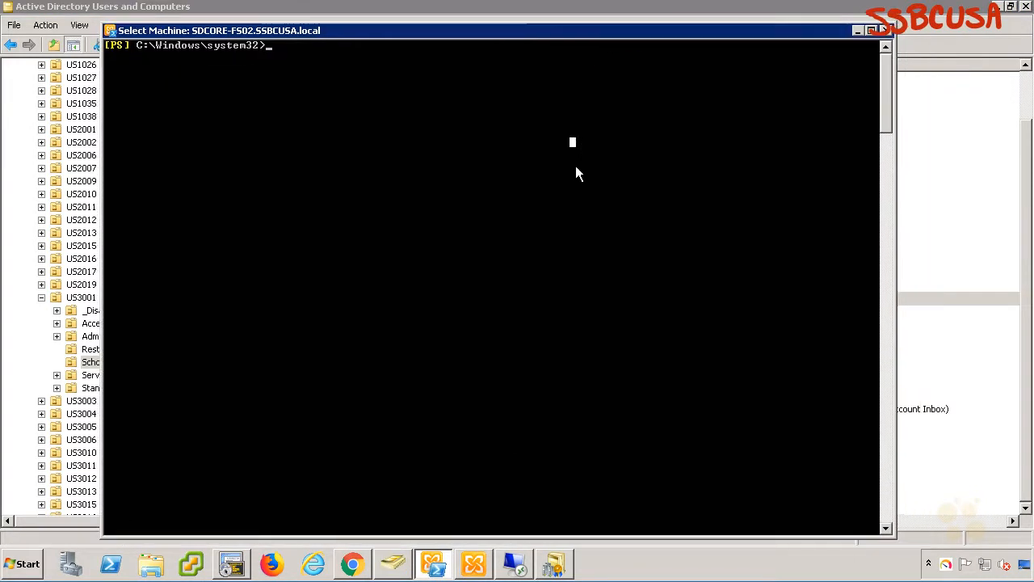
pyautogui.press('Escape')
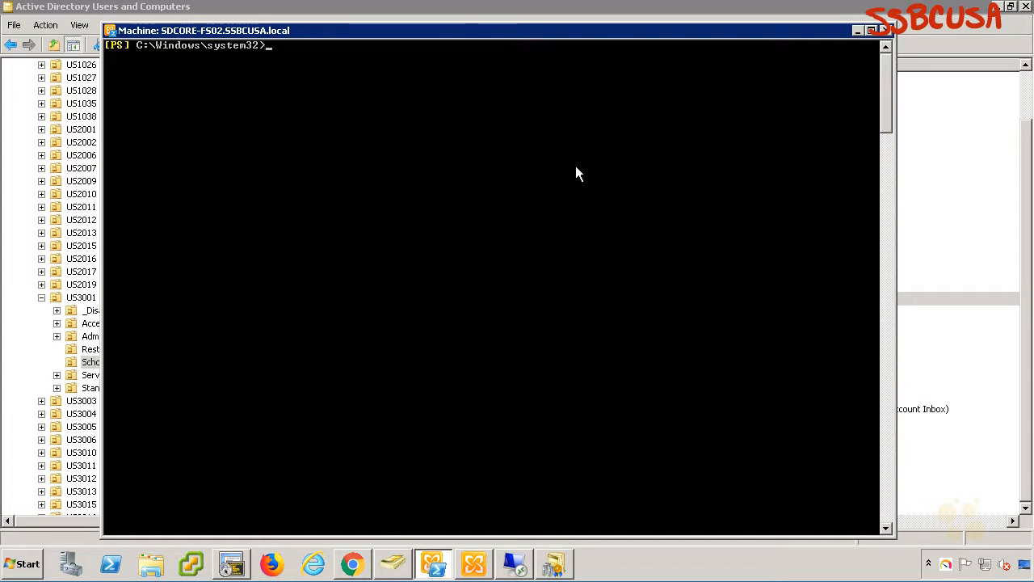
# Run $cred = get-credential and supply the co1001\administrator account and its password.
pyautogui.write('$cred = get-credential')
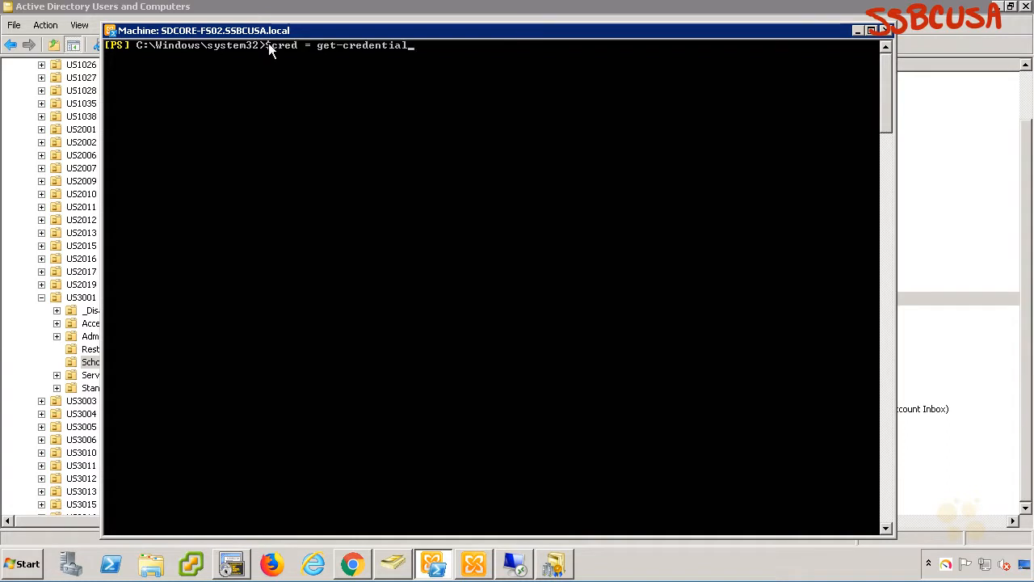
pyautogui.click(277, 45)
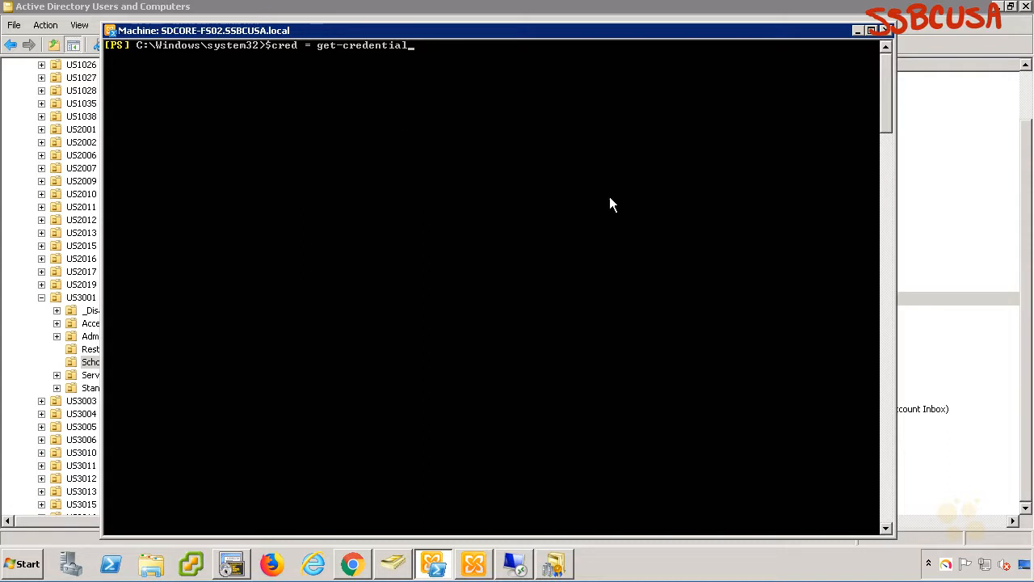
pyautogui.press('Return')
pyautogui.press('Return')
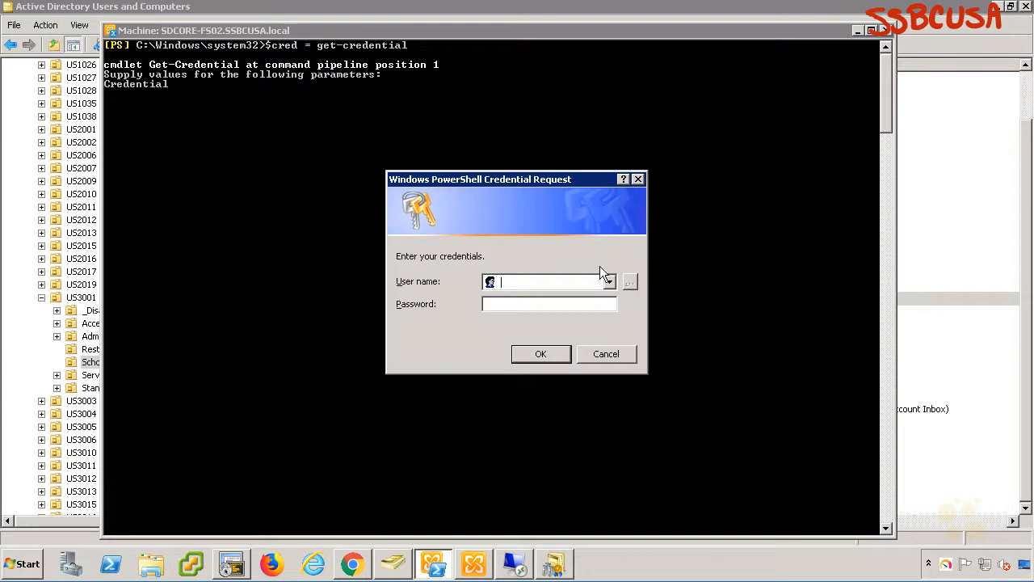
pyautogui.write('co1001\\administrator')
pyautogui.press('Tab')
pyautogui.write('P**********')
pyautogui.press('Return')
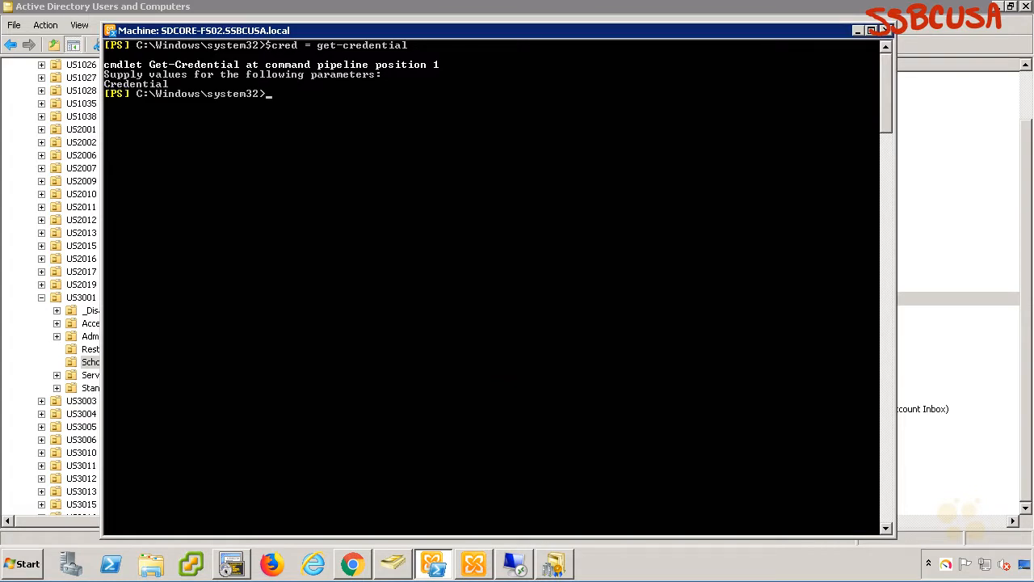
# Recall the Set-User command and annotate the cmdlet, SSBCUSA mailbox user, and co1001 master account.
pyautogui.press('Up')
pyautogui.press('Up')
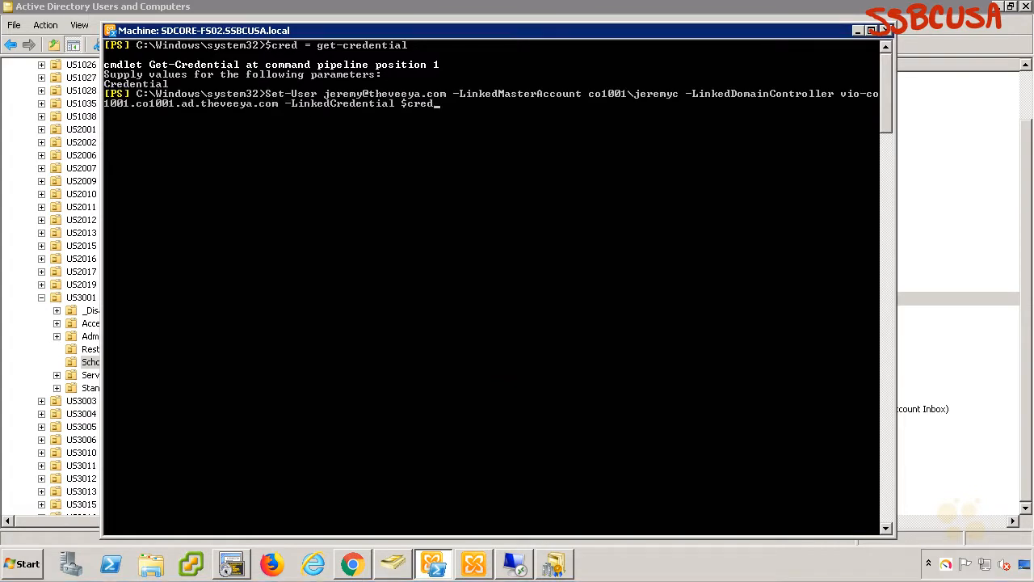
pyautogui.moveTo(317, 29)
pyautogui.mouseDown()
pyautogui.moveTo(299, 84)
pyautogui.moveTo(309, 76)
pyautogui.mouseUp()
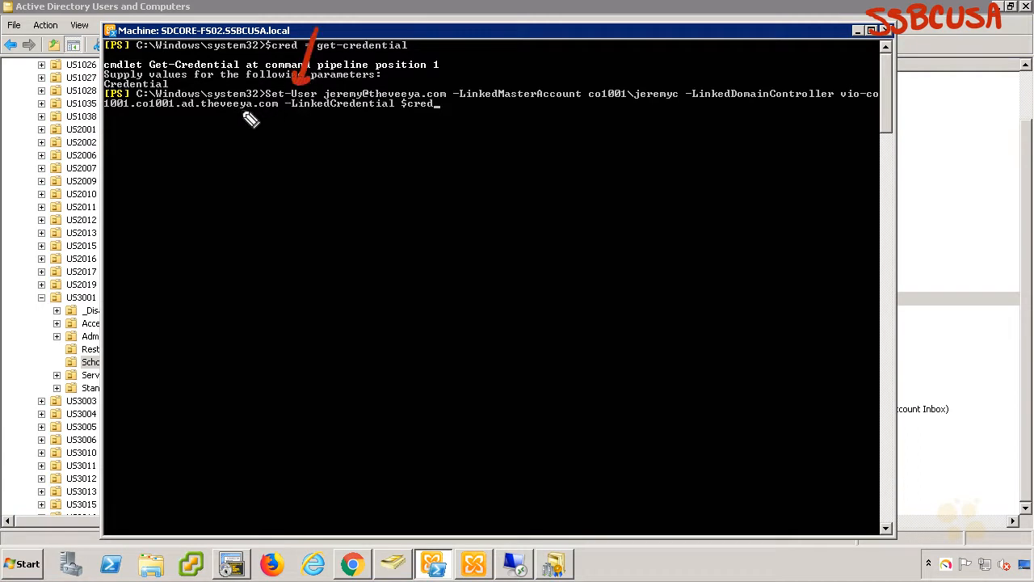
pyautogui.moveTo(458, 26); pyautogui.dragTo(441, 76)
pyautogui.moveTo(469, 9)
pyautogui.mouseDown()
pyautogui.moveTo(464, 25)
pyautogui.moveTo(512, 11)
pyautogui.moveTo(514, 21)
pyautogui.moveTo(566, 19)
pyautogui.mouseUp()
pyautogui.moveTo(476, 161)
pyautogui.mouseDown()
pyautogui.moveTo(505, 106)
pyautogui.moveTo(508, 122)
pyautogui.mouseUp()
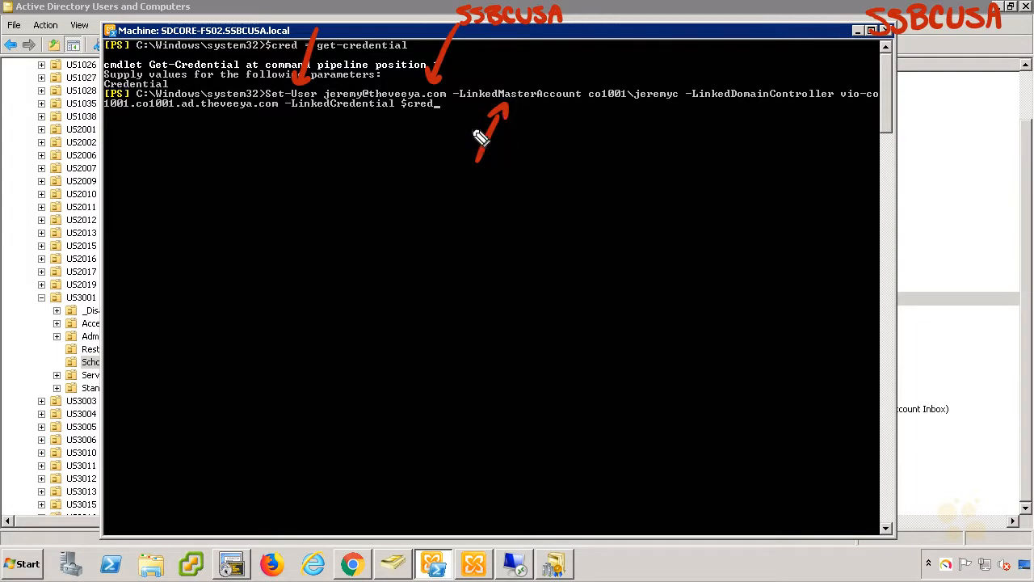
pyautogui.moveTo(475, 36)
pyautogui.mouseDown()
pyautogui.moveTo(541, 35)
pyautogui.moveTo(546, 75)
pyautogui.moveTo(595, 98)
pyautogui.moveTo(679, 103)
pyautogui.mouseUp()
pyautogui.moveTo(609, 118)
pyautogui.mouseDown()
pyautogui.moveTo(589, 175)
pyautogui.moveTo(620, 125)
pyautogui.mouseUp()
pyautogui.moveTo(543, 201)
pyautogui.mouseDown()
pyautogui.moveTo(544, 219)
pyautogui.moveTo(567, 194)
pyautogui.moveTo(570, 220)
pyautogui.mouseUp()
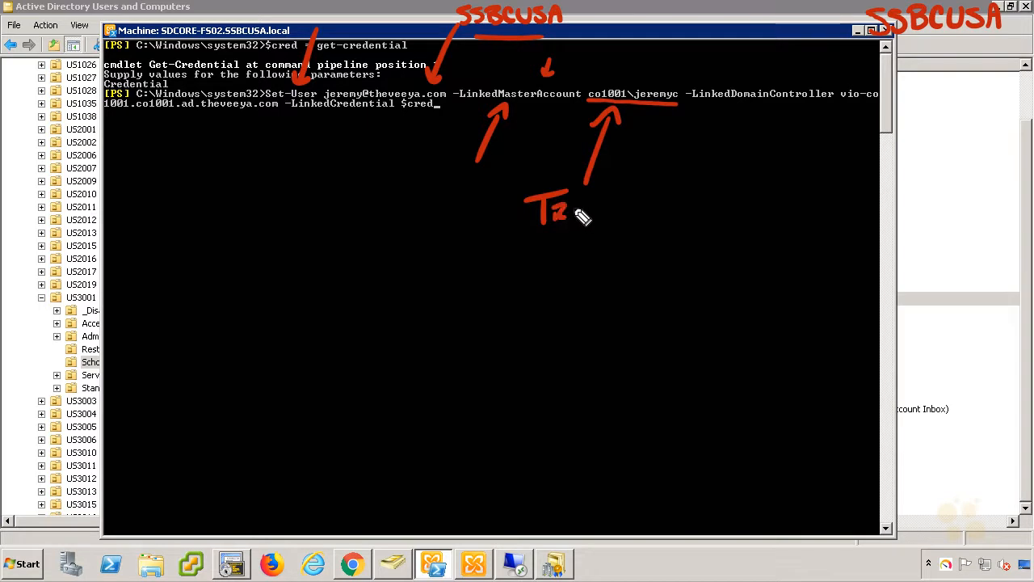
# Link the SSBCUSA note to CO1001 with a two-way arrow and a CO1001 label.
pyautogui.moveTo(888, 48)
pyautogui.mouseDown()
pyautogui.moveTo(972, 39)
pyautogui.moveTo(938, 78)
pyautogui.moveTo(944, 98)
pyautogui.mouseUp()
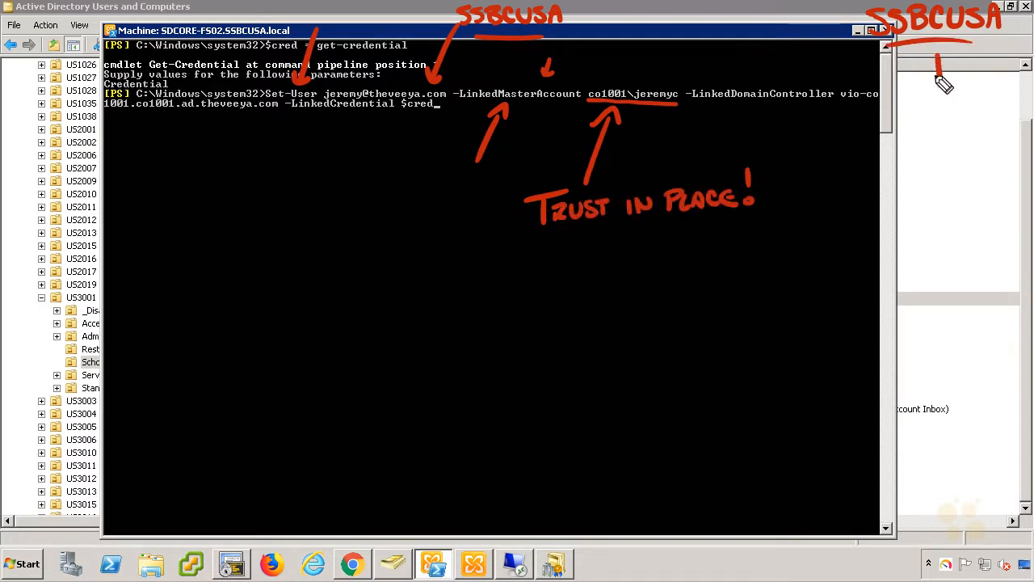
pyautogui.moveTo(930, 86)
pyautogui.mouseDown()
pyautogui.moveTo(951, 81)
pyautogui.moveTo(945, 55)
pyautogui.mouseUp()
pyautogui.moveTo(925, 119)
pyautogui.mouseDown()
pyautogui.moveTo(910, 132)
pyautogui.moveTo(924, 138)
pyautogui.moveTo(942, 120)
pyautogui.moveTo(958, 138)
pyautogui.mouseUp()
pyautogui.moveTo(972, 118); pyautogui.dragTo(985, 119)
pyautogui.moveTo(998, 117); pyautogui.dragTo(1000, 133)
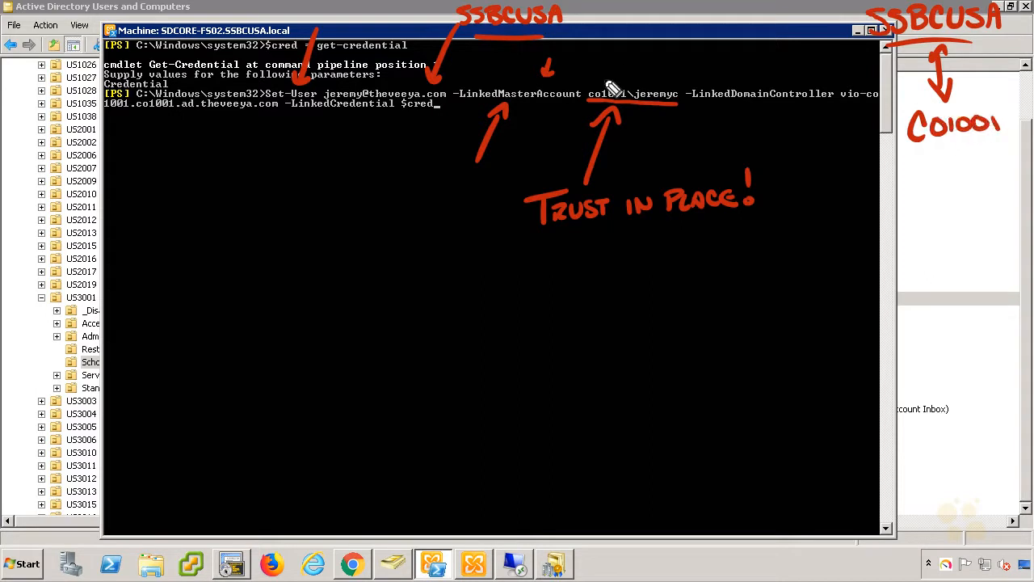
# Underline the -LinkedDomainController value and label it as CO1001's DC.
pyautogui.moveTo(794, 150)
pyautogui.mouseDown()
pyautogui.moveTo(793, 104)
pyautogui.moveTo(804, 121)
pyautogui.mouseUp()
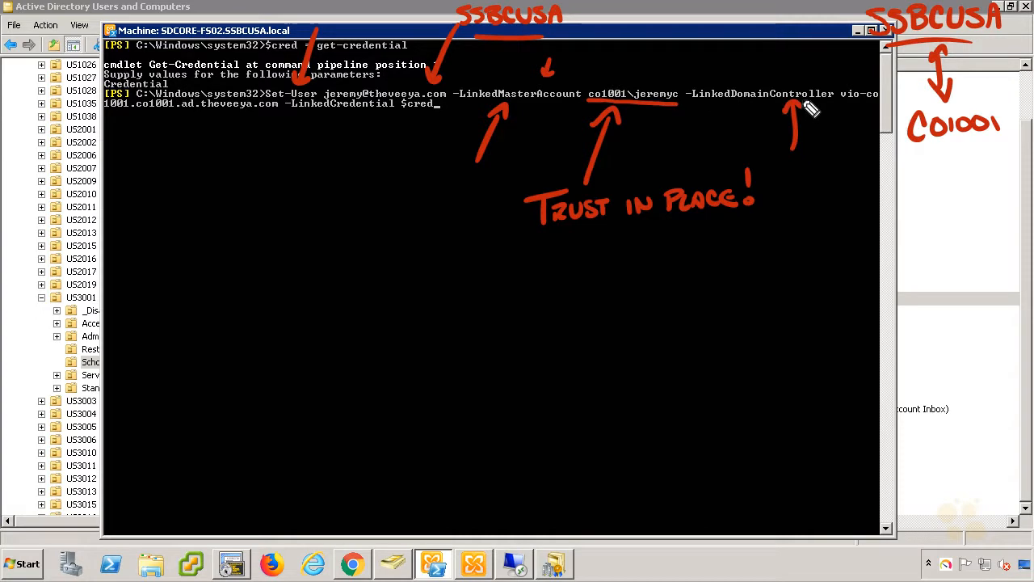
pyautogui.moveTo(841, 103); pyautogui.dragTo(878, 103)
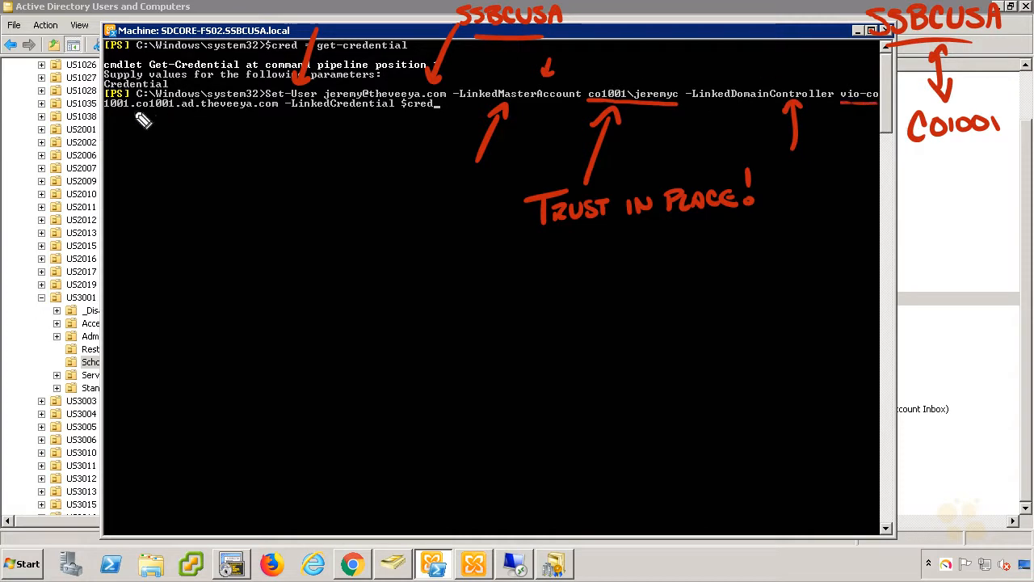
pyautogui.moveTo(106, 114); pyautogui.dragTo(231, 114)
pyautogui.moveTo(260, 114); pyautogui.dragTo(279, 114)
pyautogui.moveTo(211, 188); pyautogui.dragTo(222, 123)
pyautogui.moveTo(212, 138); pyautogui.dragTo(232, 137)
pyautogui.moveTo(194, 209); pyautogui.dragTo(196, 231)
pyautogui.moveTo(192, 210)
pyautogui.mouseDown()
pyautogui.moveTo(198, 231)
pyautogui.moveTo(230, 229)
pyautogui.mouseUp()
pyautogui.moveTo(266, 200)
pyautogui.mouseDown()
pyautogui.moveTo(263, 218)
pyautogui.moveTo(283, 197)
pyautogui.mouseUp()
# Annotate -LinkedCredential $cred as CO1001 credentials and point back to where $cred was created.
pyautogui.moveTo(294, 194); pyautogui.dragTo(296, 209)
pyautogui.moveTo(305, 192); pyautogui.dragTo(304, 205)
pyautogui.moveTo(317, 191); pyautogui.dragTo(315, 204)
pyautogui.moveTo(329, 184); pyautogui.dragTo(332, 199)
pyautogui.moveTo(396, 237)
pyautogui.mouseDown()
pyautogui.moveTo(402, 121)
pyautogui.moveTo(415, 121)
pyautogui.mouseUp()
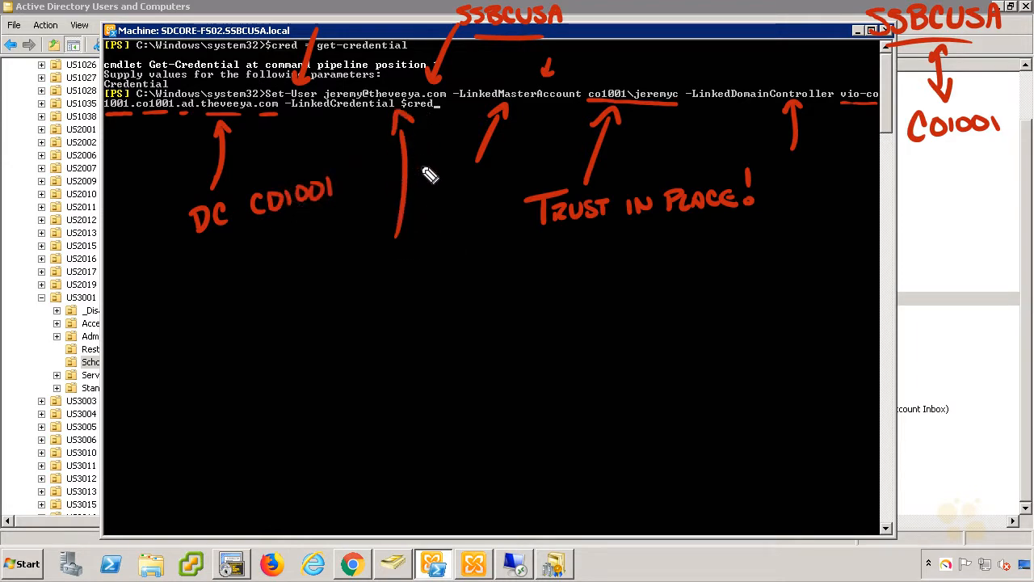
pyautogui.moveTo(813, 46); pyautogui.dragTo(868, 18)
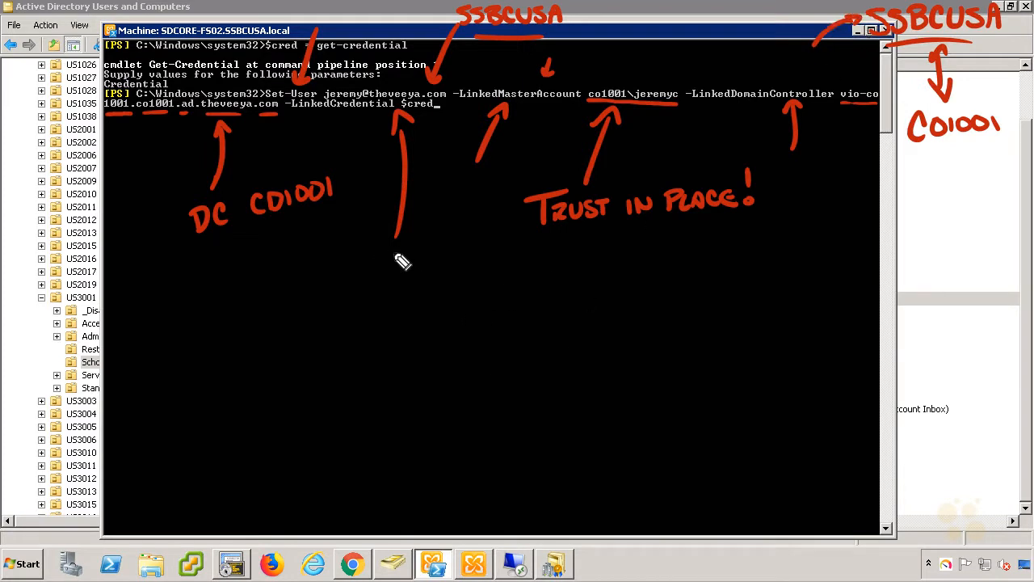
pyautogui.moveTo(363, 258); pyautogui.dragTo(364, 275)
pyautogui.moveTo(372, 261); pyautogui.dragTo(377, 276)
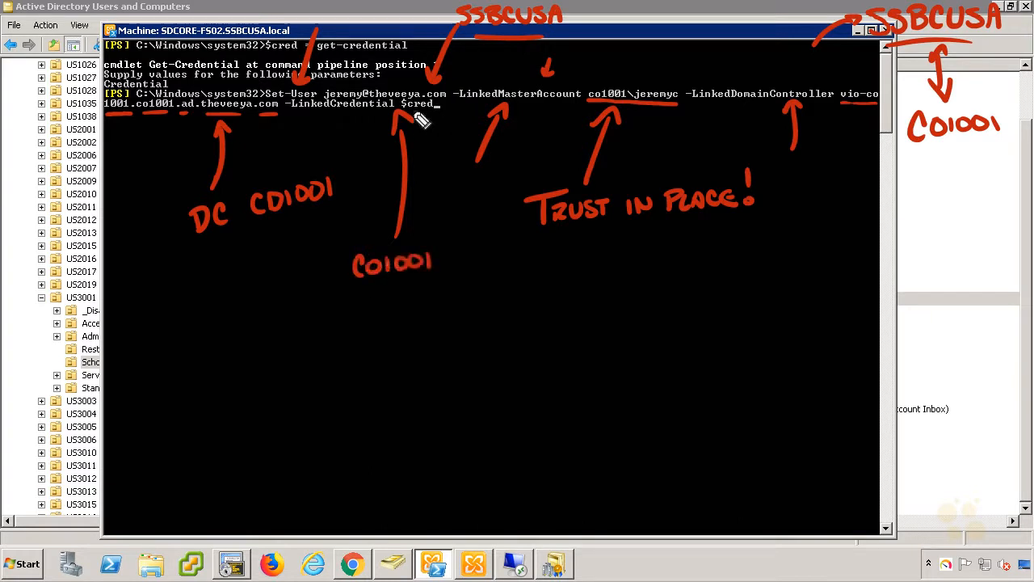
pyautogui.moveTo(246, 22); pyautogui.dragTo(266, 41)
pyautogui.moveTo(248, 38); pyautogui.dragTo(266, 41)
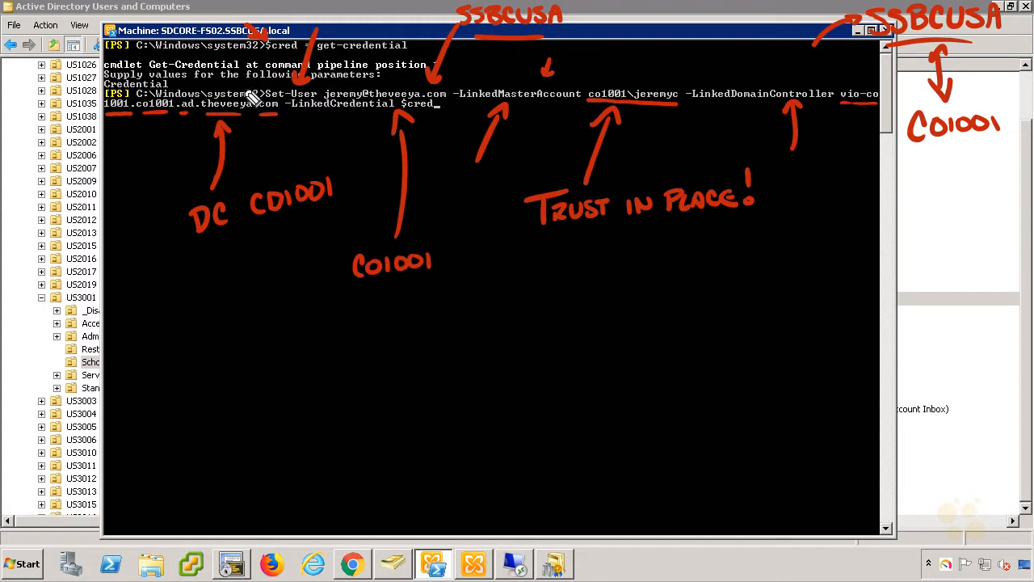
# Clear the annotations, run the Set-User linking command, then list the SchoolDesk OU users in ADUC.
pyautogui.press('Escape')
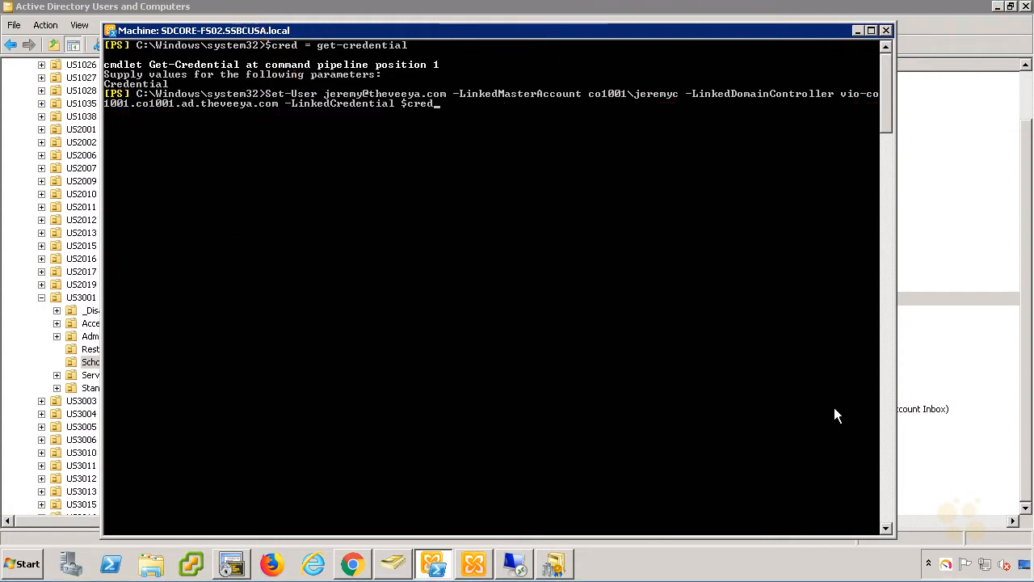
pyautogui.press('Return')
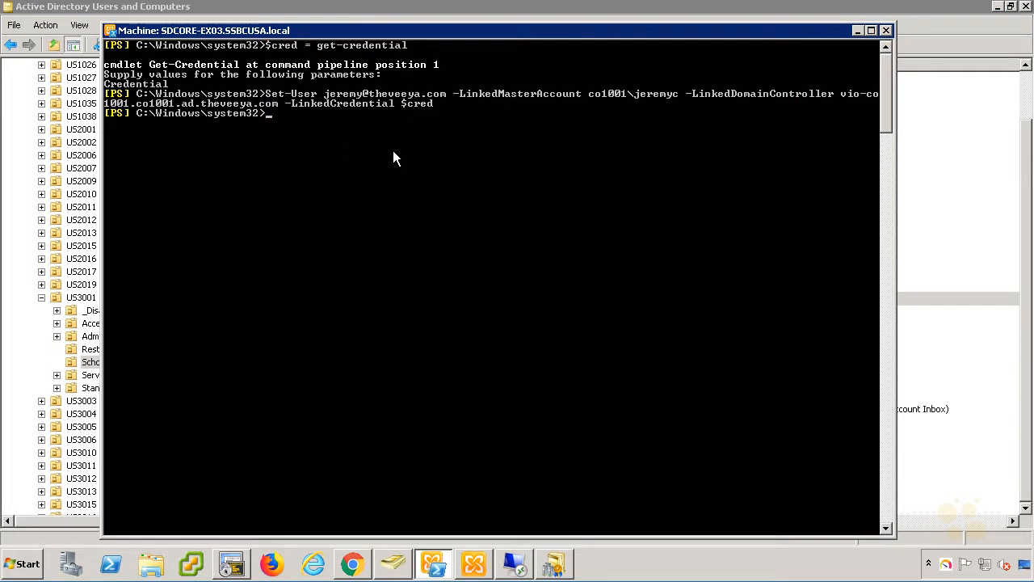
pyautogui.click(353, 5)
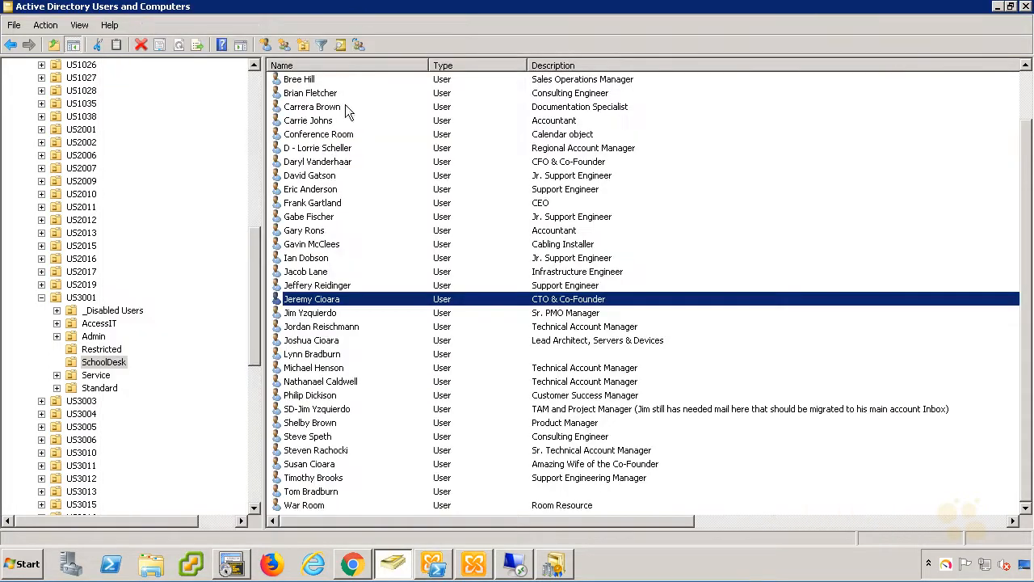
pyautogui.click(122, 364)
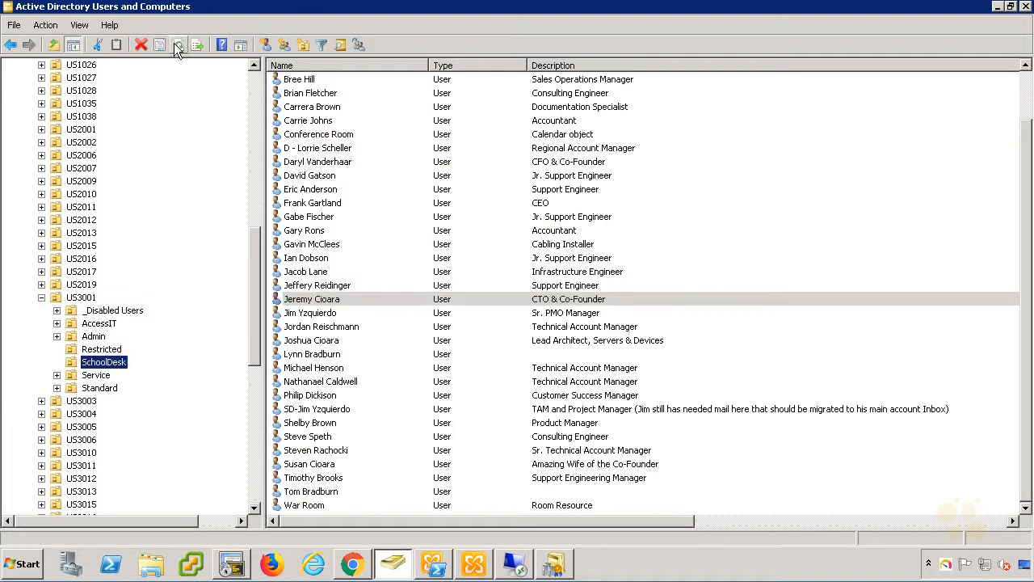
# Select the CTO & Co-Founder user's account in the SchoolDesk list.
pyautogui.click(284, 355)
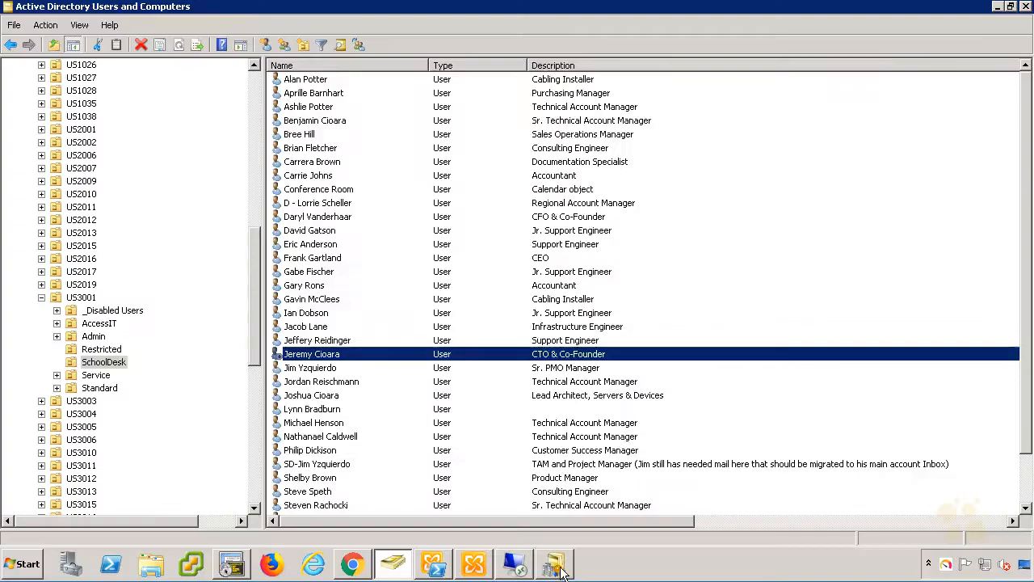
# Open the SSBCUSA.local domain properties in Domains and Trusts and view its Trusts.
pyautogui.moveTo(554, 566)
pyautogui.click(630, 522)
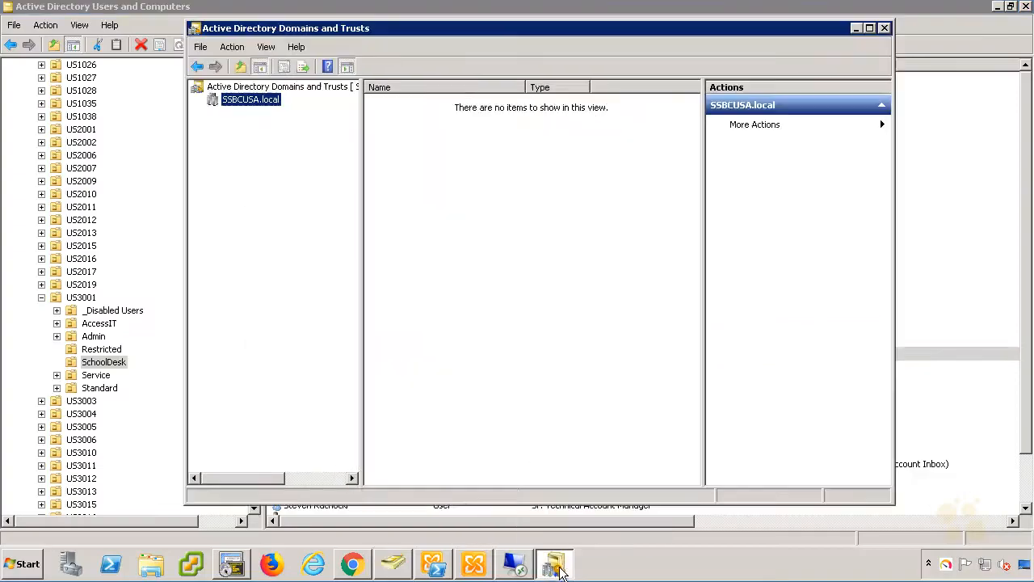
pyautogui.rightClick(254, 104)
pyautogui.click(274, 191)
pyautogui.click(439, 118)
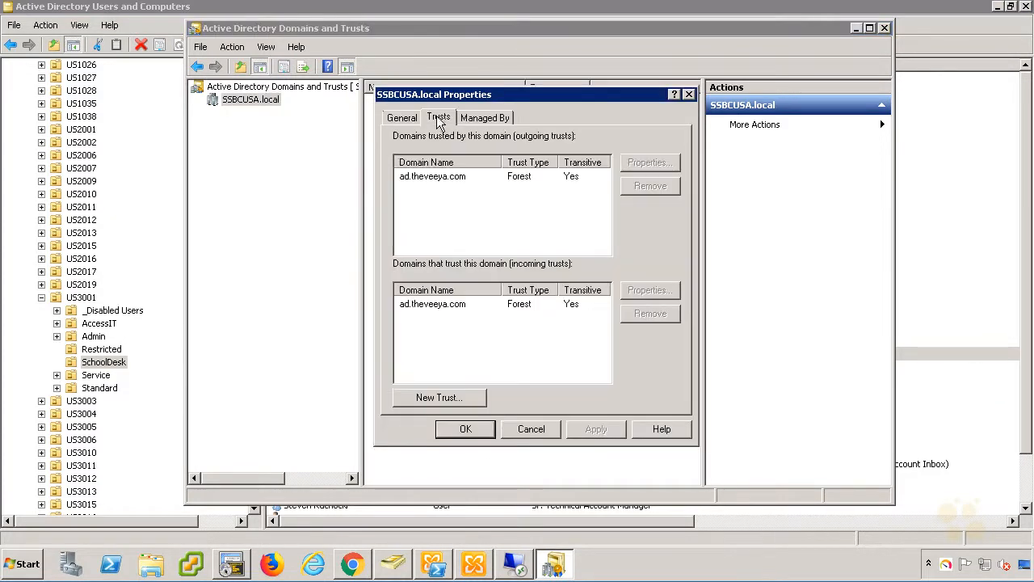
# Inspect the ad.theveeya.com trust's Name Suffix Routing, selecting the disabled *.theveeya.com suffix, then go to Remote Desktop.
pyautogui.click(433, 179)
pyautogui.click(667, 161)
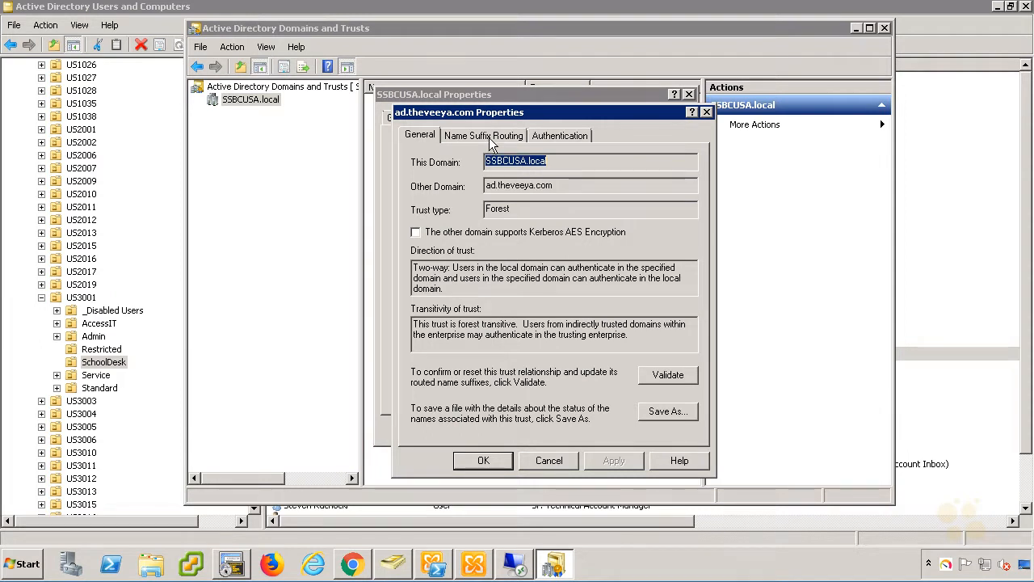
pyautogui.click(485, 137)
pyautogui.click(438, 283)
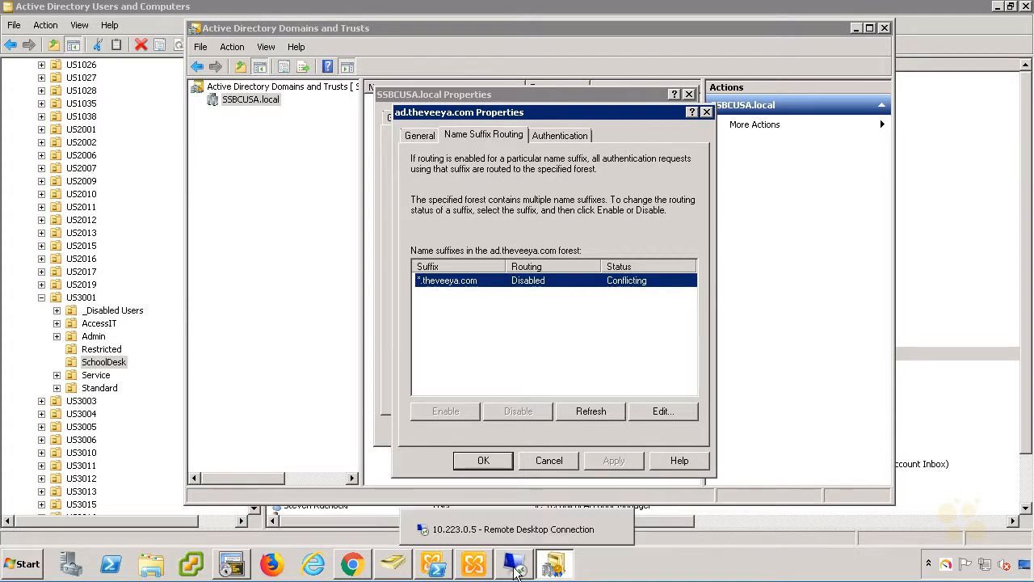
pyautogui.click(516, 570)
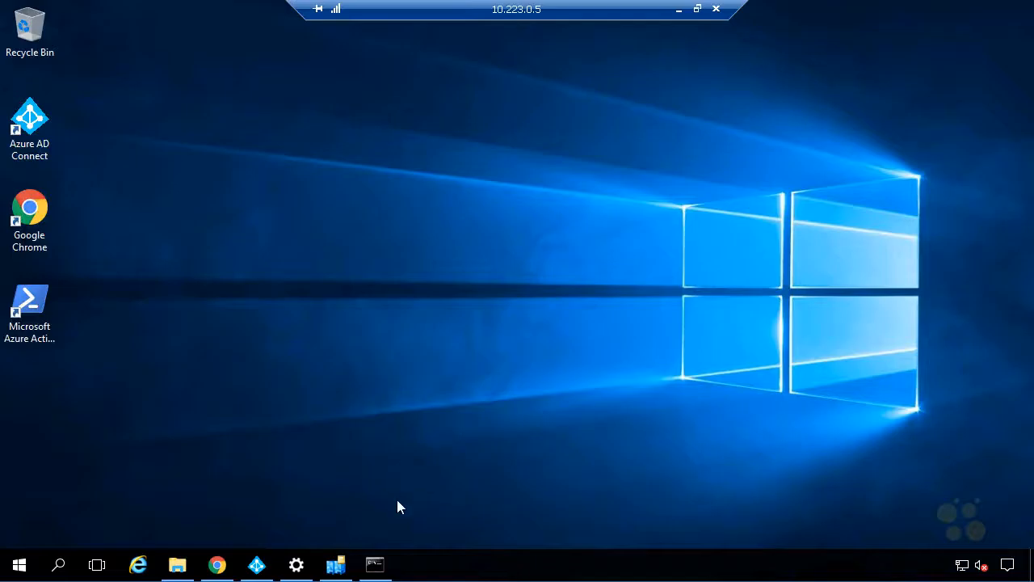
# On the remote server, view the forest's UPN suffixes in Domains and Trusts, close them unchanged, and minimize the session.
pyautogui.press('super')
pyautogui.write('domains')
pyautogui.click(182, 129)
pyautogui.rightClick(137, 76)
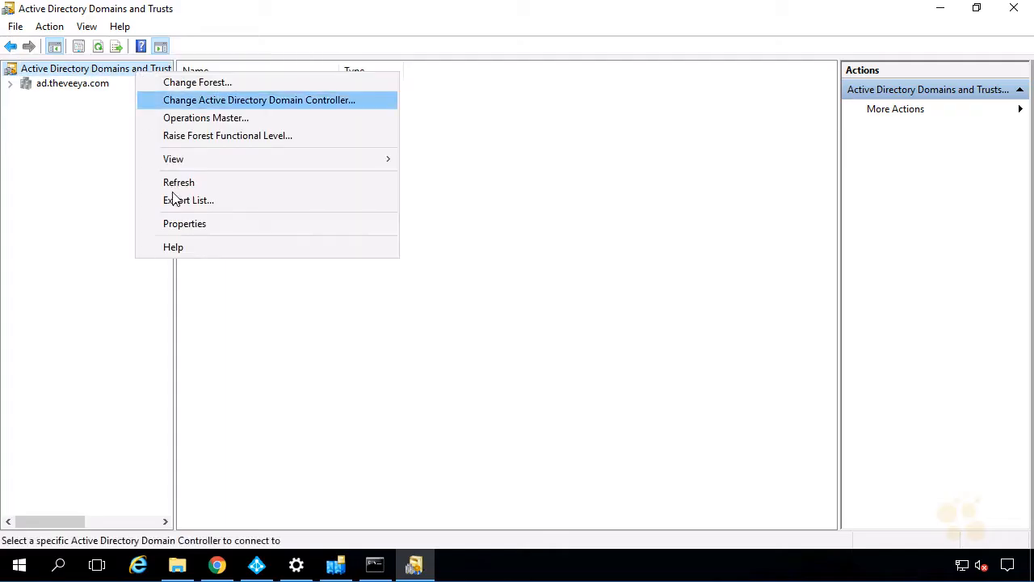
pyautogui.click(179, 224)
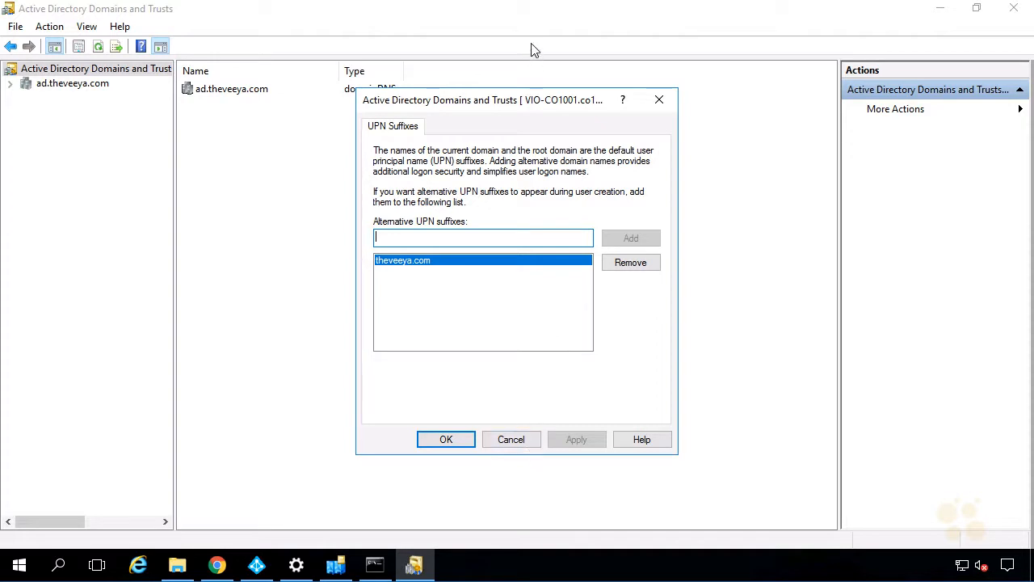
pyautogui.click(643, 99)
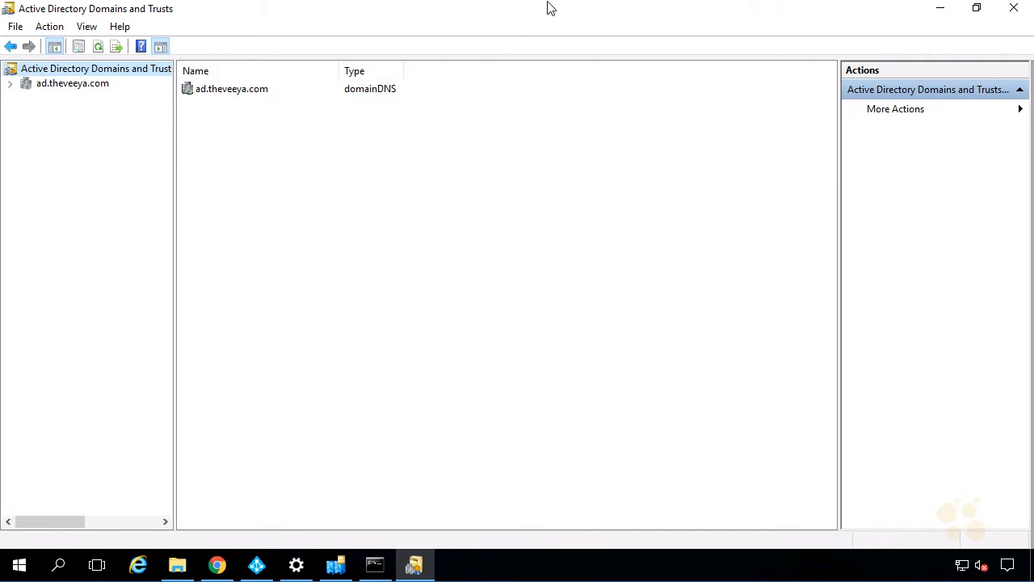
pyautogui.click(677, 18)
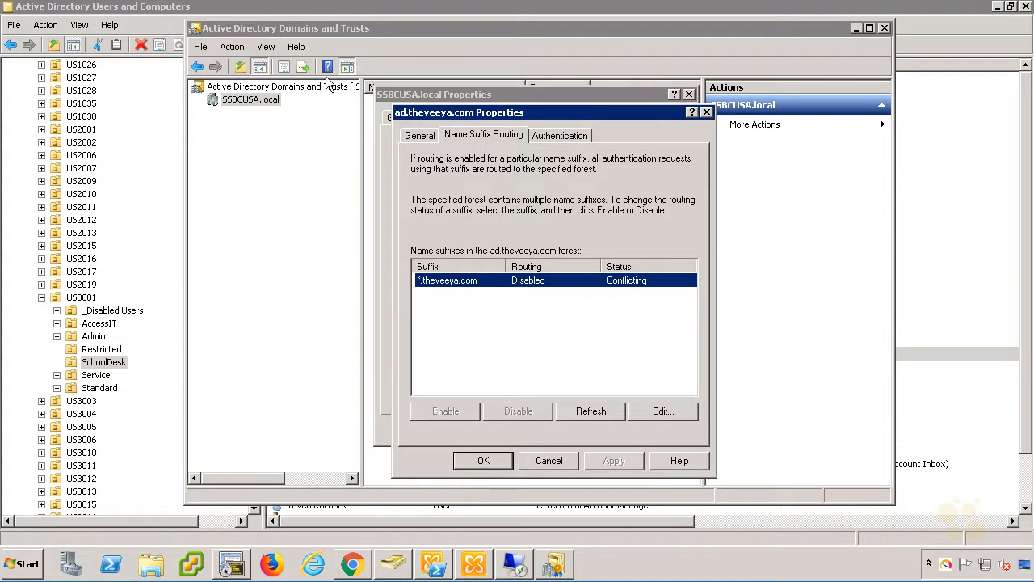
# Switch briefly to Users and Computers, then return to the Domains and Trusts console.
pyautogui.click(164, 26)
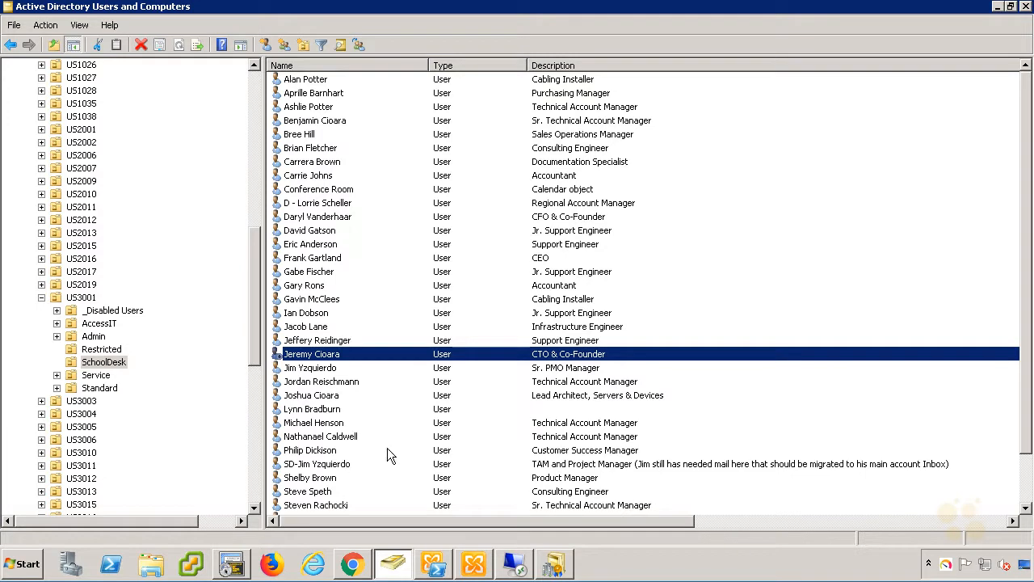
pyautogui.click(554, 565)
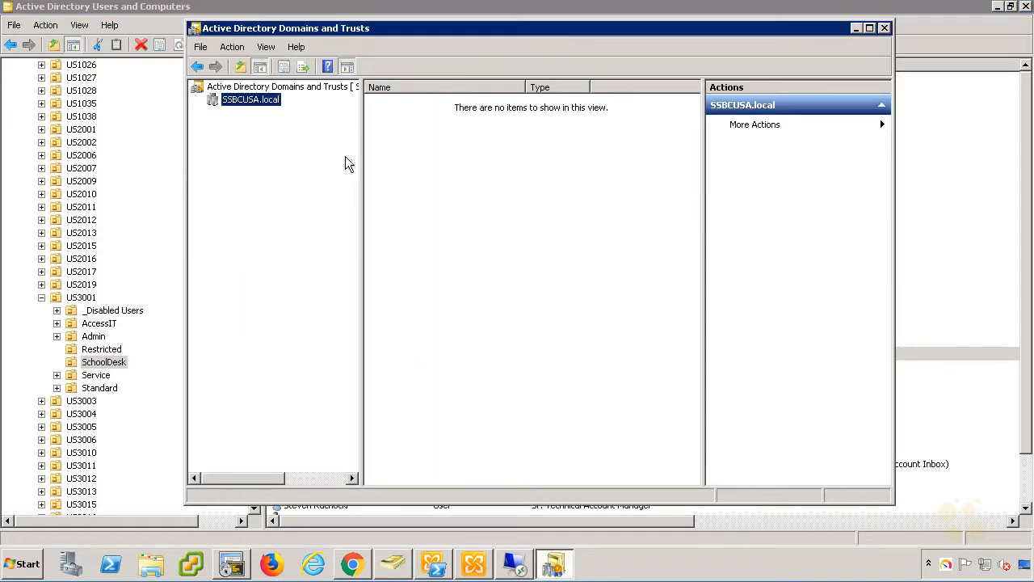
# Delete theveeya.com from the local forest's UPN suffixes, confirm, apply, and return to Users and Computers.
pyautogui.rightClick(301, 87)
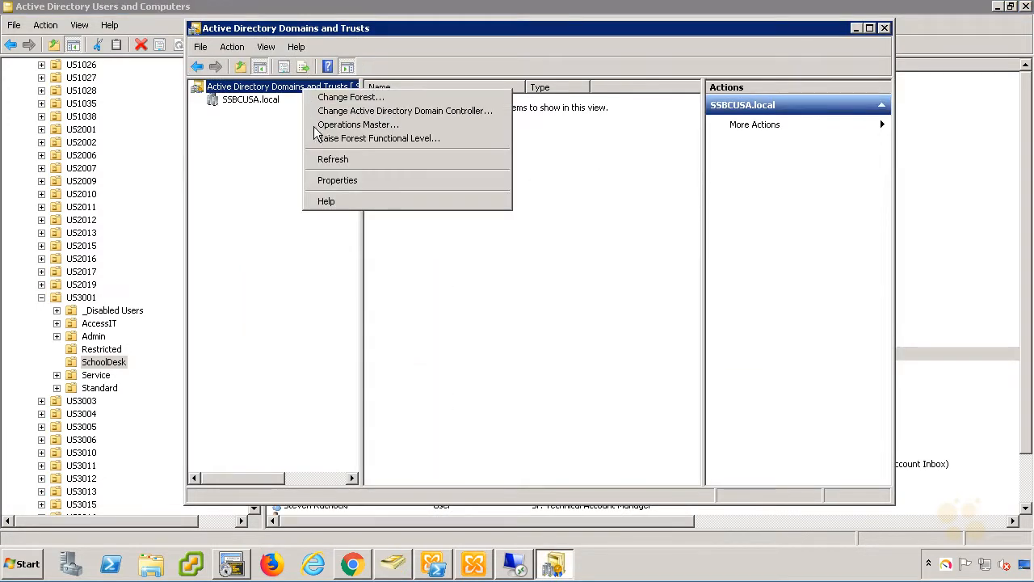
pyautogui.click(346, 182)
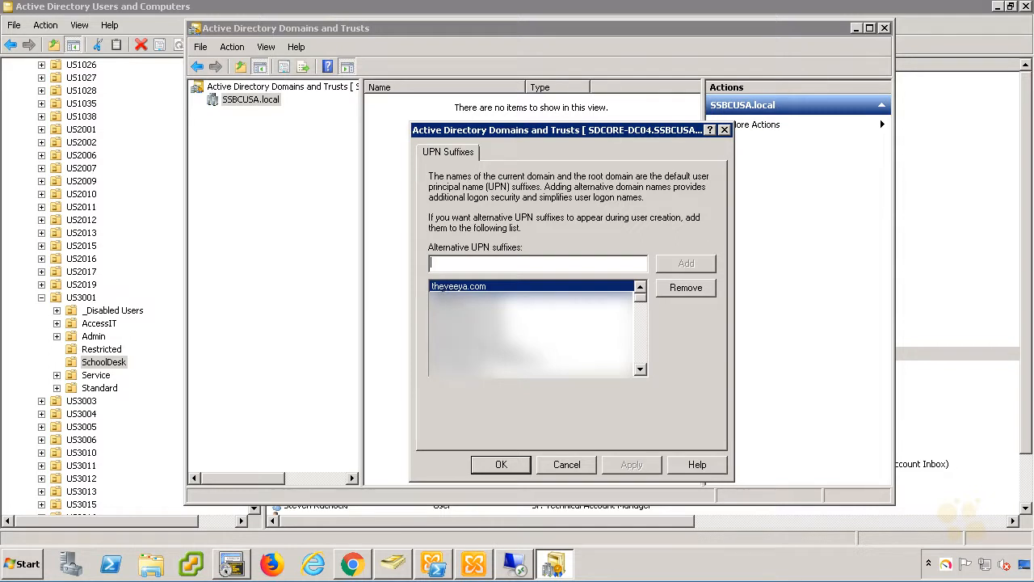
pyautogui.click(684, 289)
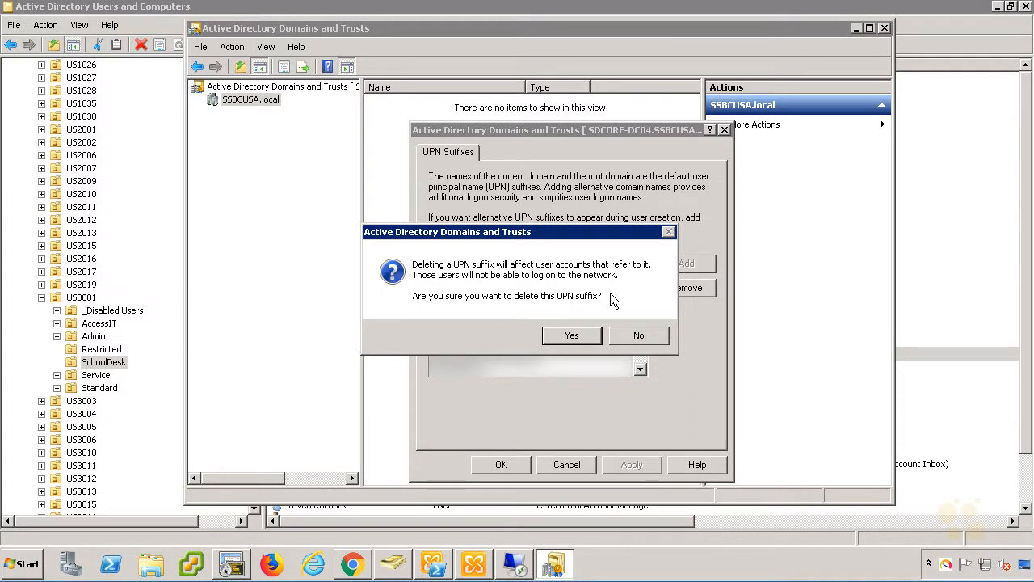
pyautogui.click(580, 334)
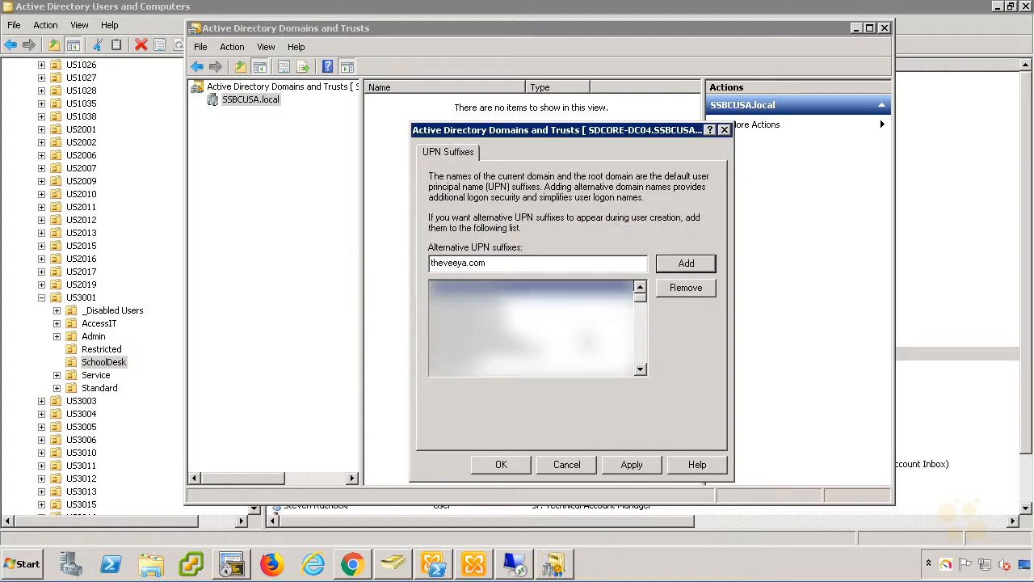
pyautogui.click(629, 464)
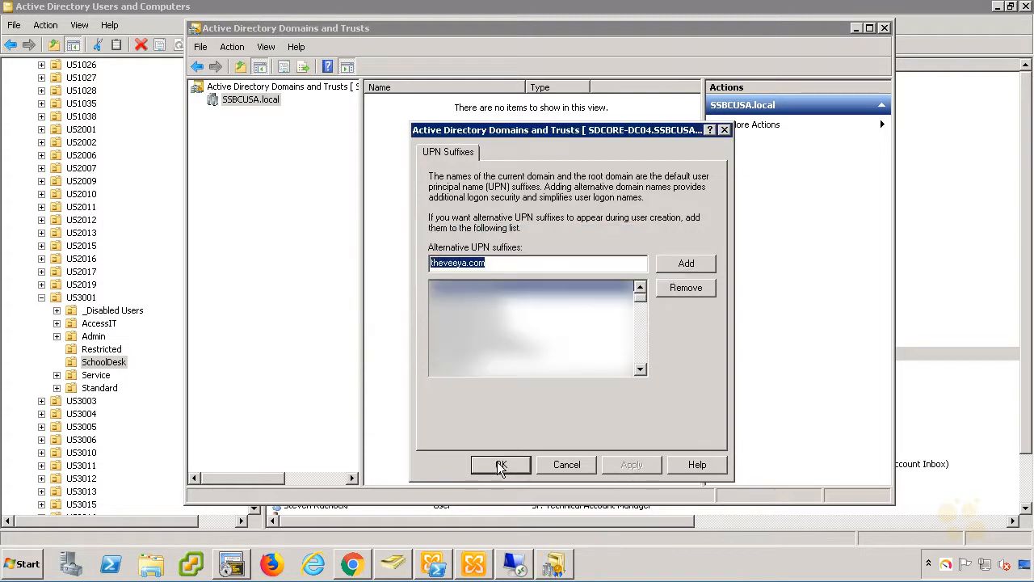
pyautogui.click(501, 463)
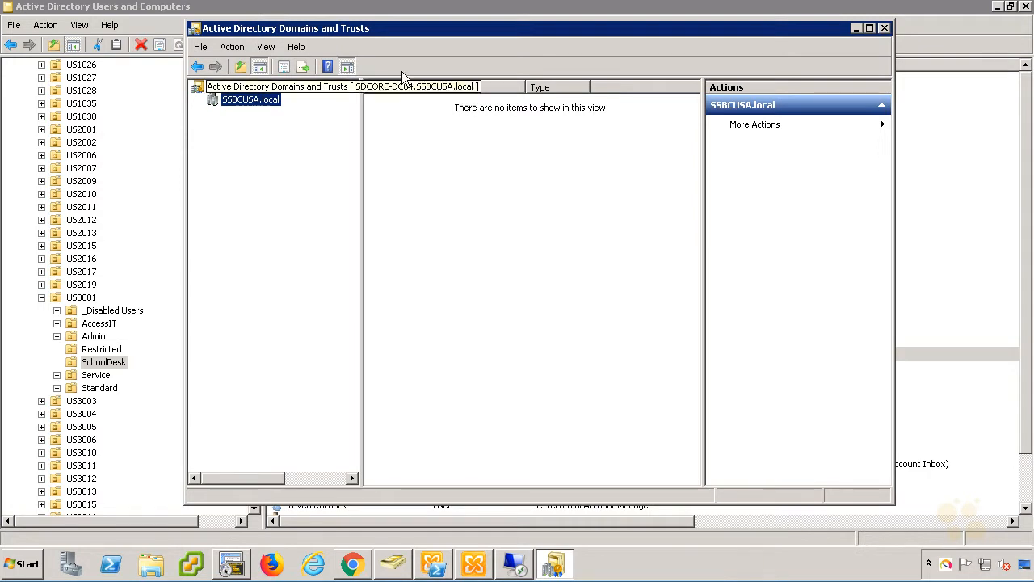
pyautogui.click(393, 14)
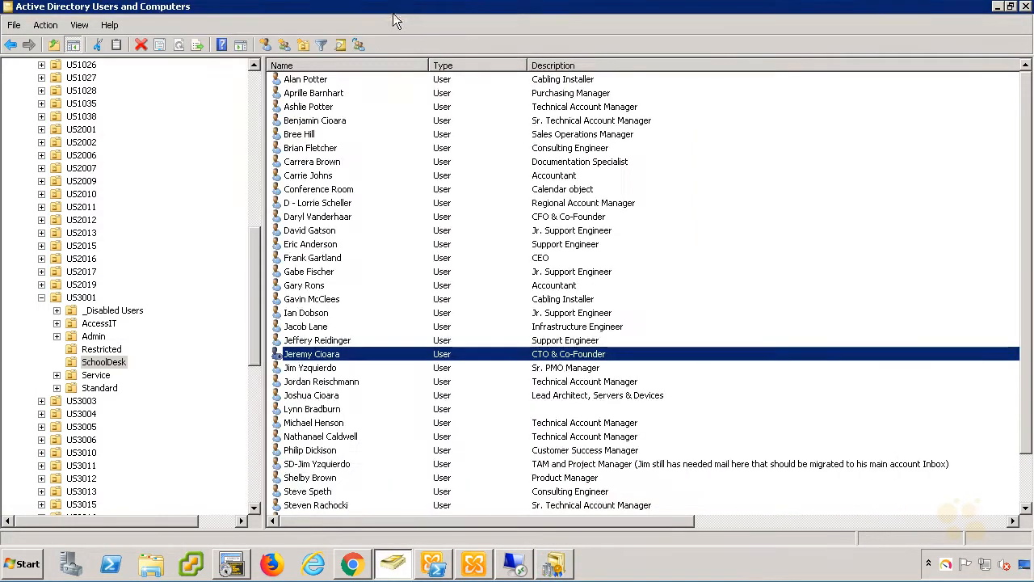
# Open the CTO & Co-Founder user's properties and view the Account tab's logon name.
pyautogui.doubleClick(303, 358)
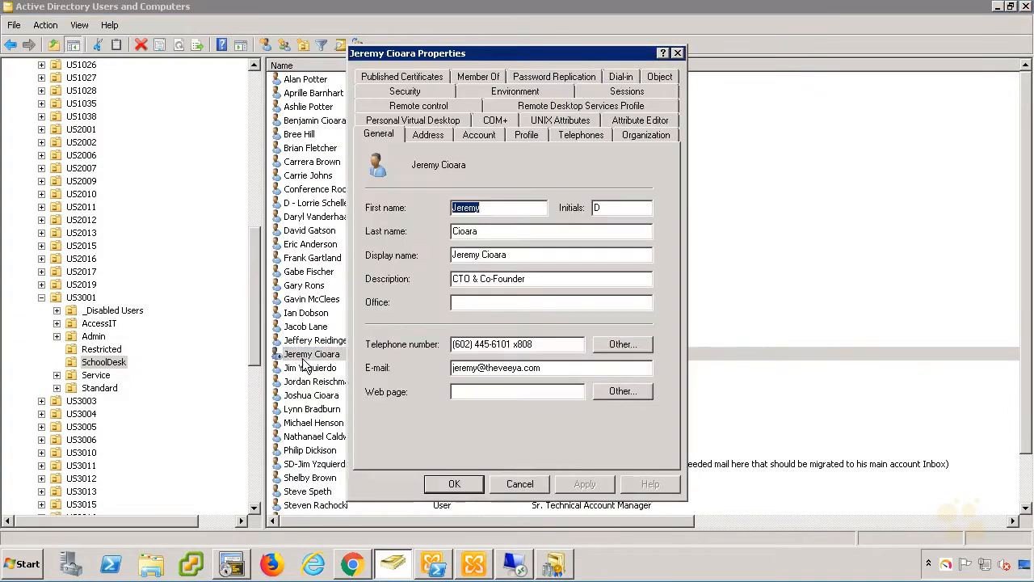
pyautogui.click(479, 134)
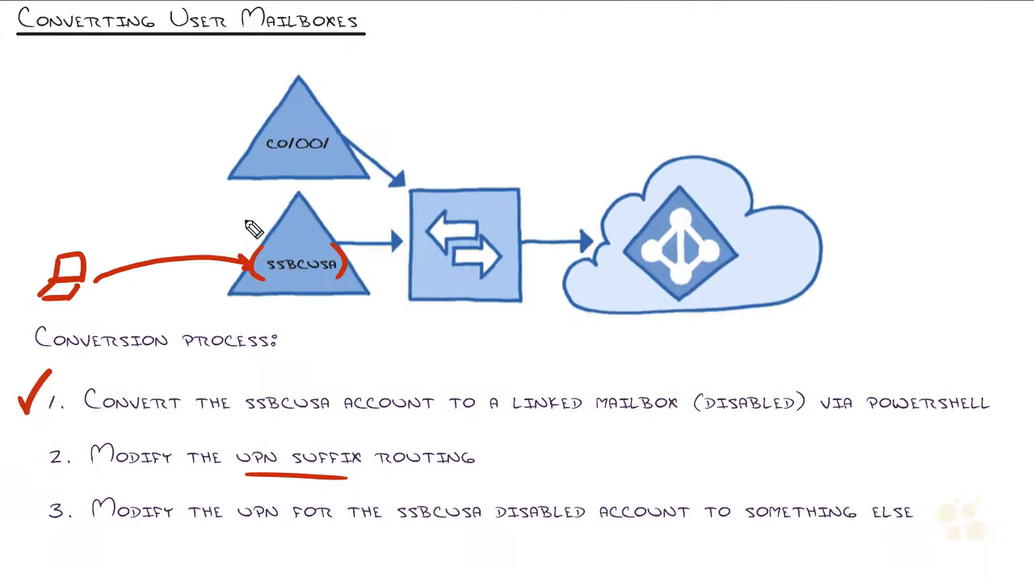
# Sketch stick figures pointing to SSBCUSA and CO1001, plus an arrow linking SSBCUSA to the upper triangle.
pyautogui.moveTo(235, 216)
pyautogui.mouseDown()
pyautogui.moveTo(226, 203)
pyautogui.moveTo(236, 238)
pyautogui.moveTo(289, 227)
pyautogui.mouseUp()
pyautogui.moveTo(229, 91)
pyautogui.mouseDown()
pyautogui.moveTo(233, 127)
pyautogui.moveTo(245, 105)
pyautogui.mouseUp()
pyautogui.moveTo(232, 121); pyautogui.dragTo(284, 112)
pyautogui.moveTo(279, 100); pyautogui.dragTo(286, 113)
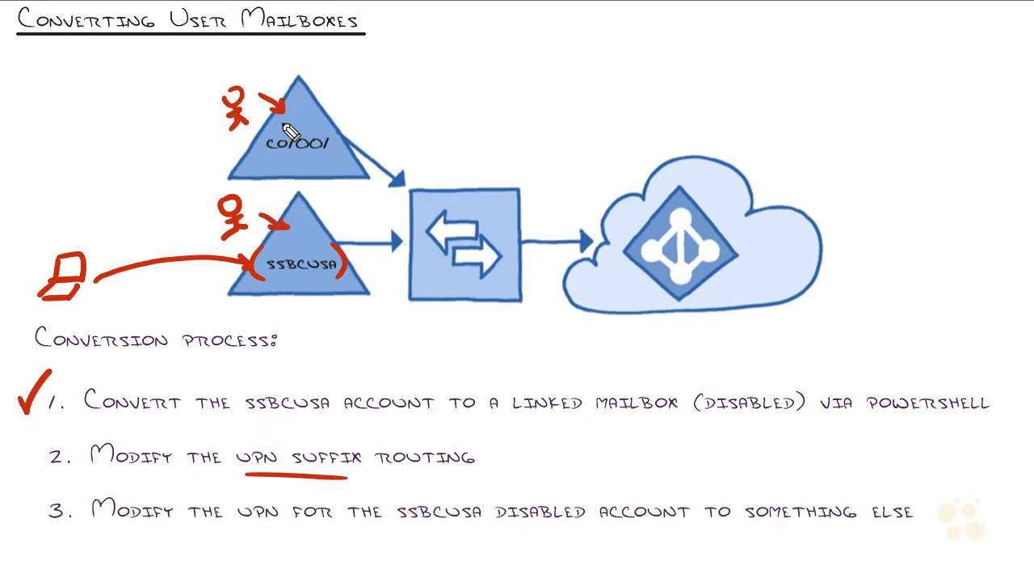
pyautogui.moveTo(324, 232); pyautogui.dragTo(331, 172)
pyautogui.moveTo(316, 227); pyautogui.dragTo(333, 228)
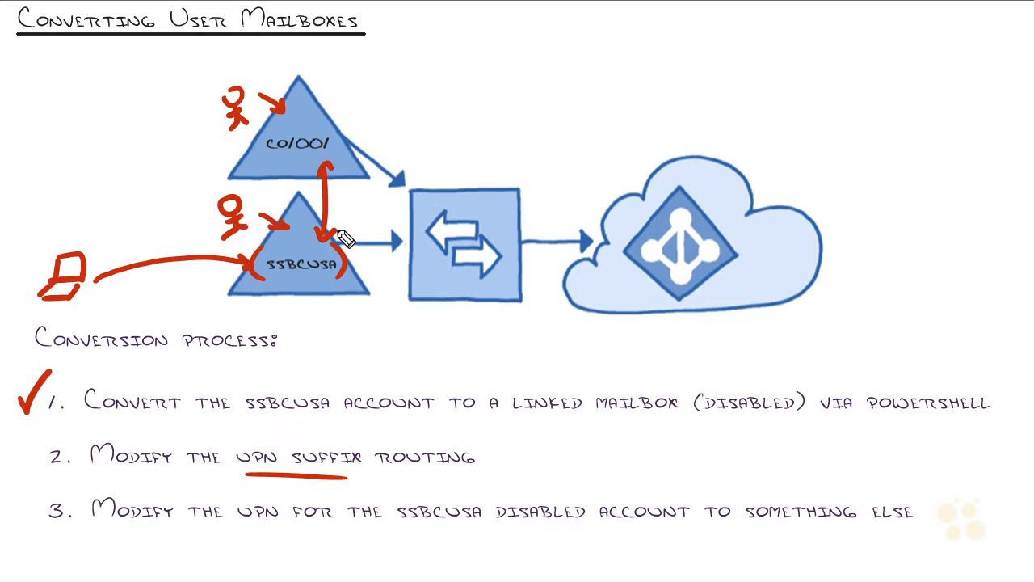
# Check off step 2, UPN suffix routing, and add marks and an arrow around the triangles.
pyautogui.moveTo(21, 449); pyautogui.dragTo(47, 430)
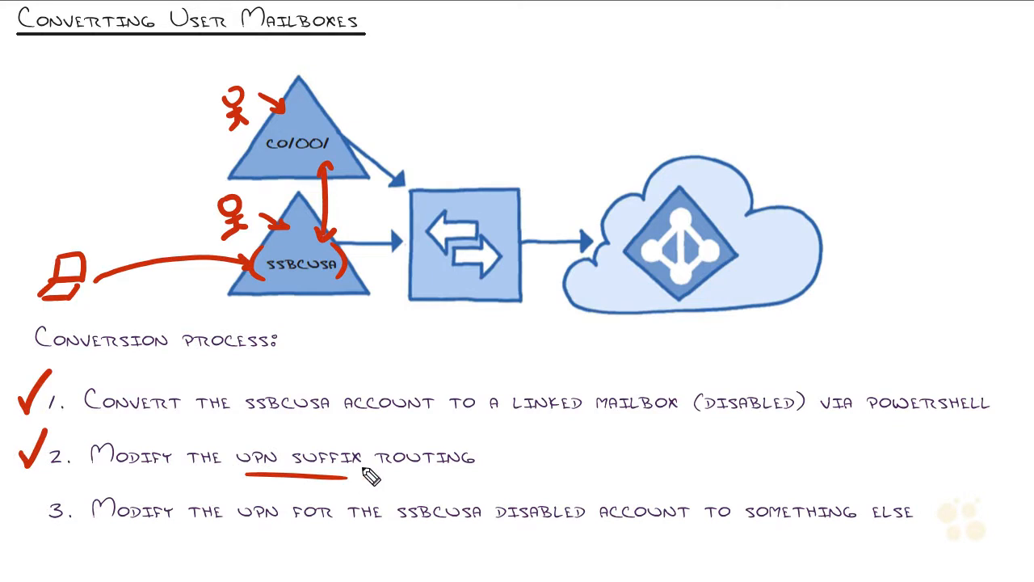
pyautogui.moveTo(356, 319); pyautogui.dragTo(353, 296)
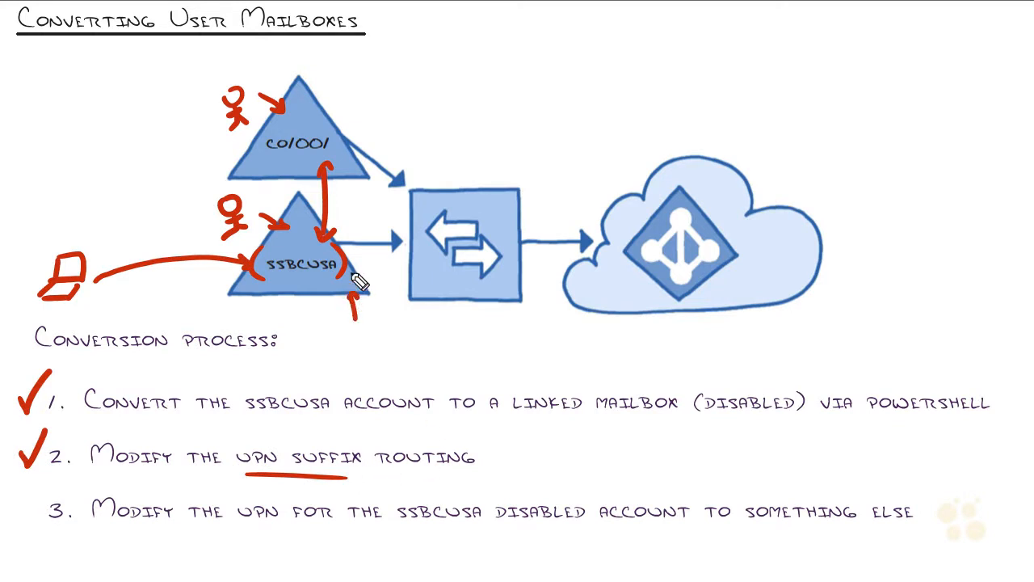
pyautogui.moveTo(361, 85)
pyautogui.mouseDown()
pyautogui.moveTo(333, 113)
pyautogui.moveTo(349, 114)
pyautogui.mouseUp()
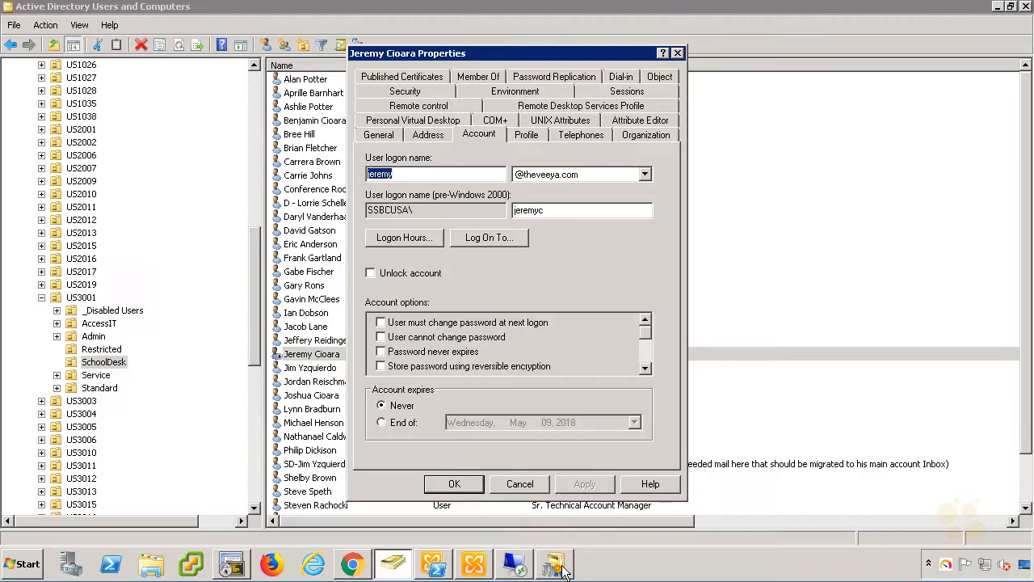
# Refresh and enable *.theveeya.com name suffix routing on SSBCUSA.local's outgoing ad.theveeya.com trust.
pyautogui.click(555, 558)
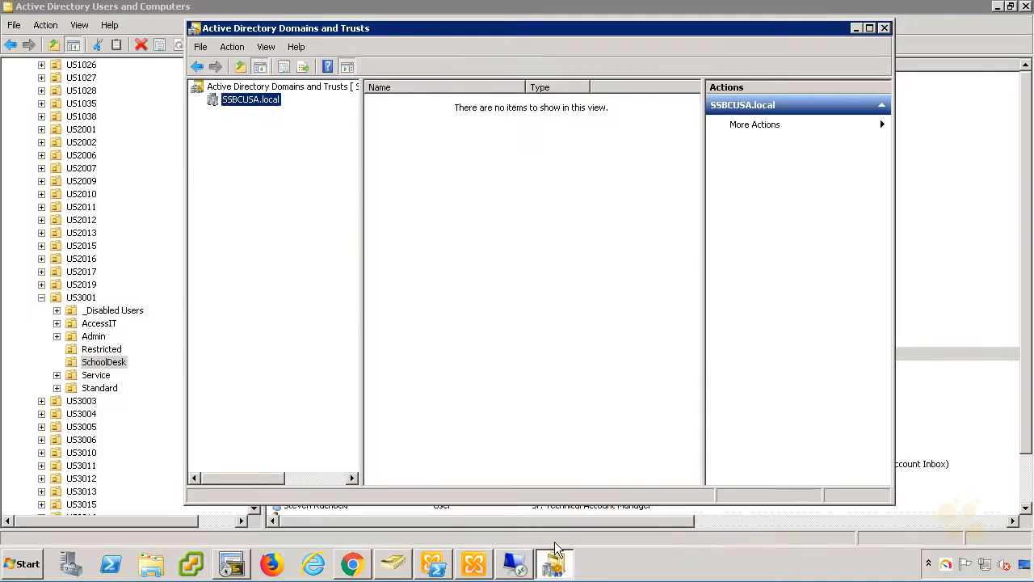
pyautogui.rightClick(236, 100)
pyautogui.click(283, 185)
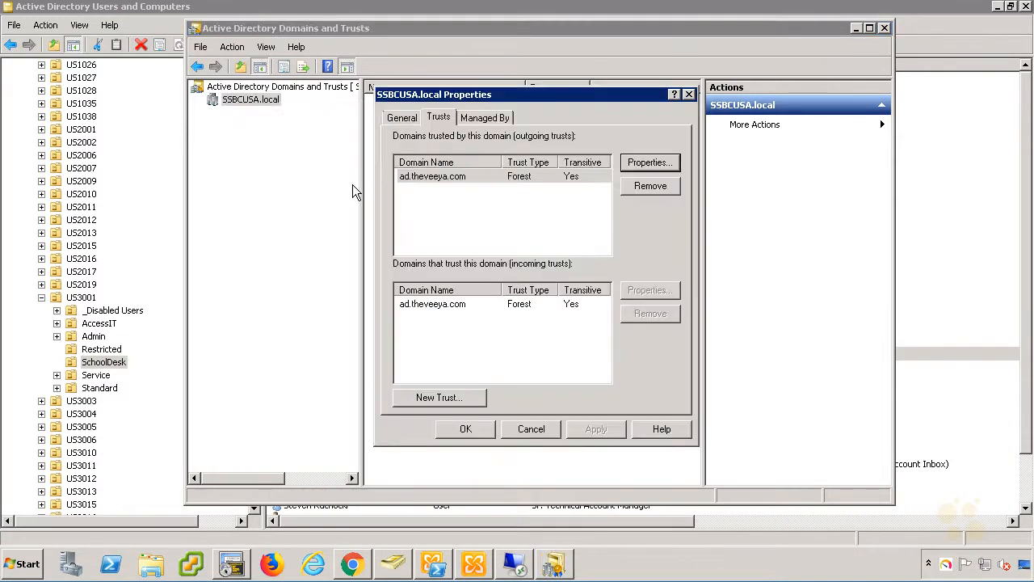
pyautogui.click(638, 165)
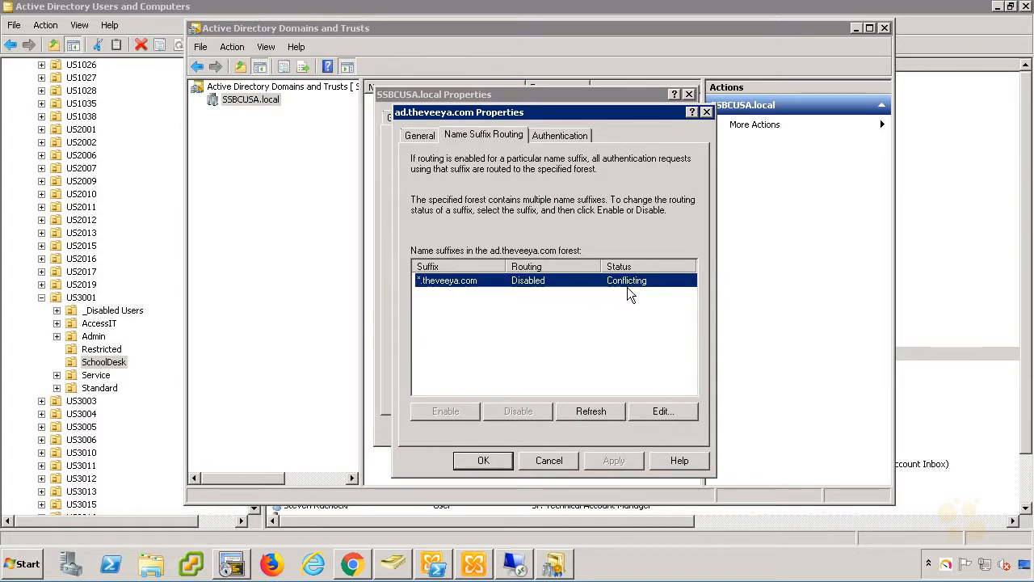
pyautogui.click(588, 412)
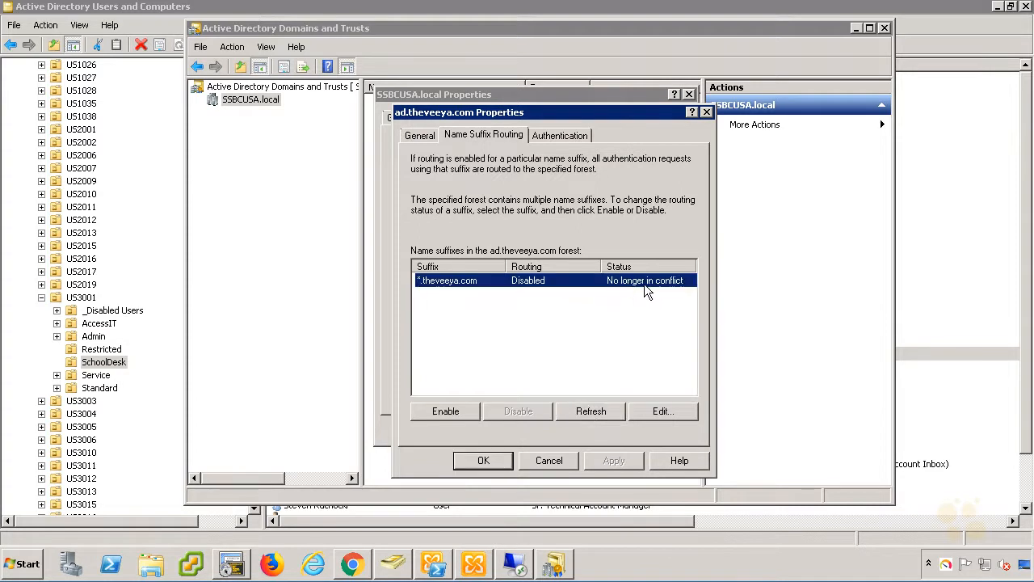
pyautogui.click(457, 410)
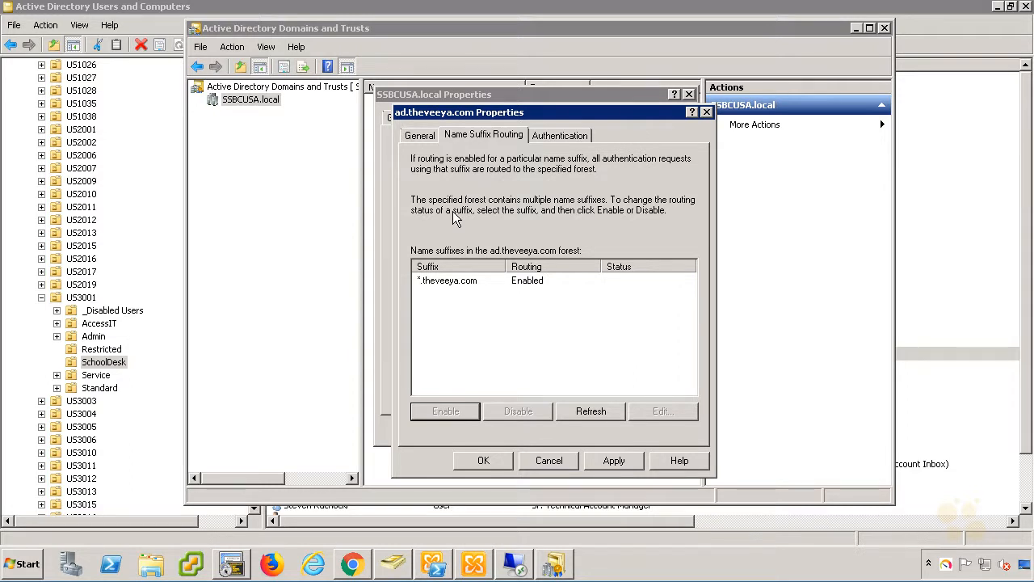
pyautogui.click(483, 459)
pyautogui.click(457, 429)
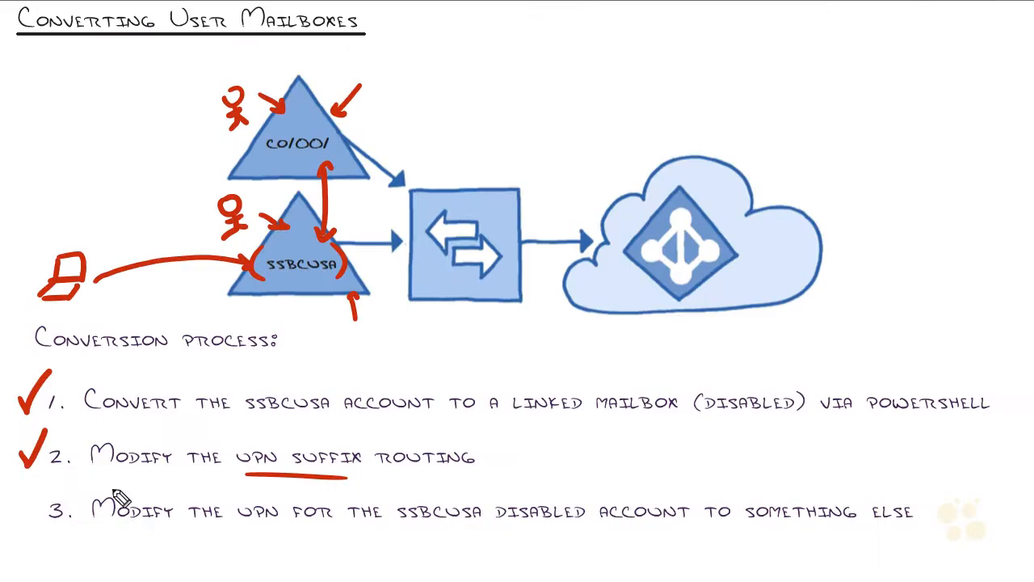
# Draw an arrow at step 3 and underline 'disabled account' on the whiteboard.
pyautogui.moveTo(123, 543); pyautogui.dragTo(131, 536)
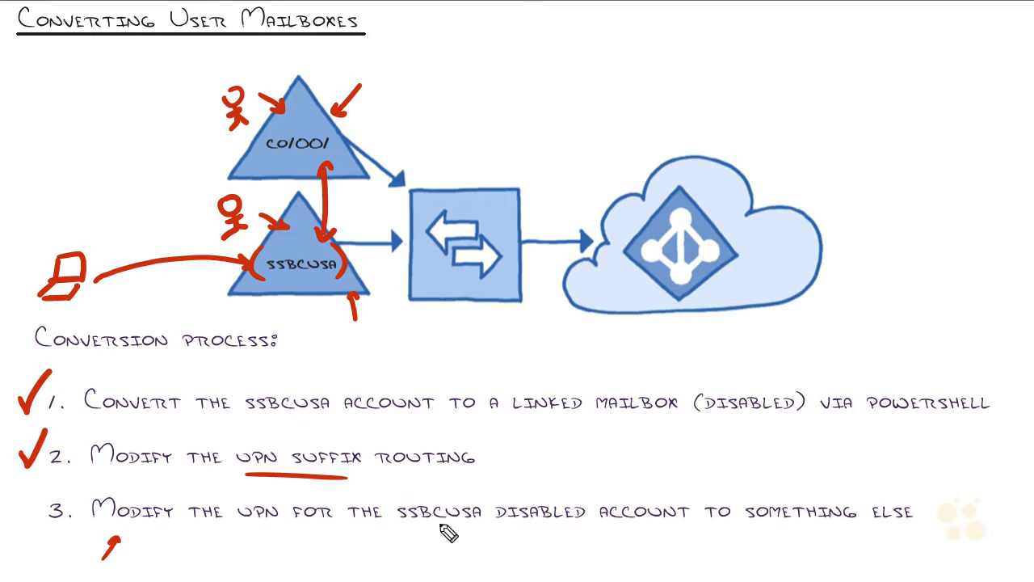
pyautogui.moveTo(554, 529); pyautogui.dragTo(654, 529)
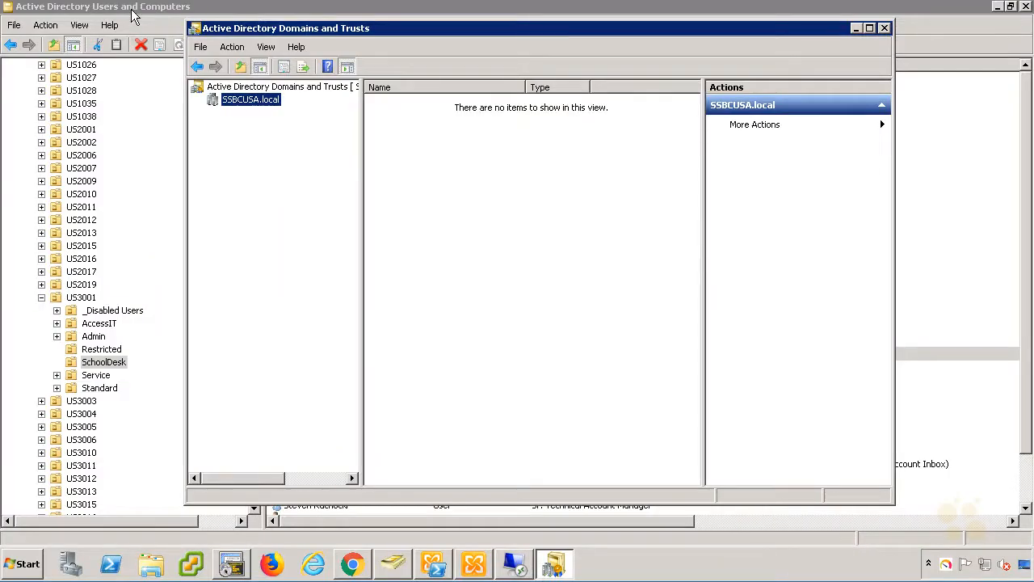
pyautogui.click(133, 14)
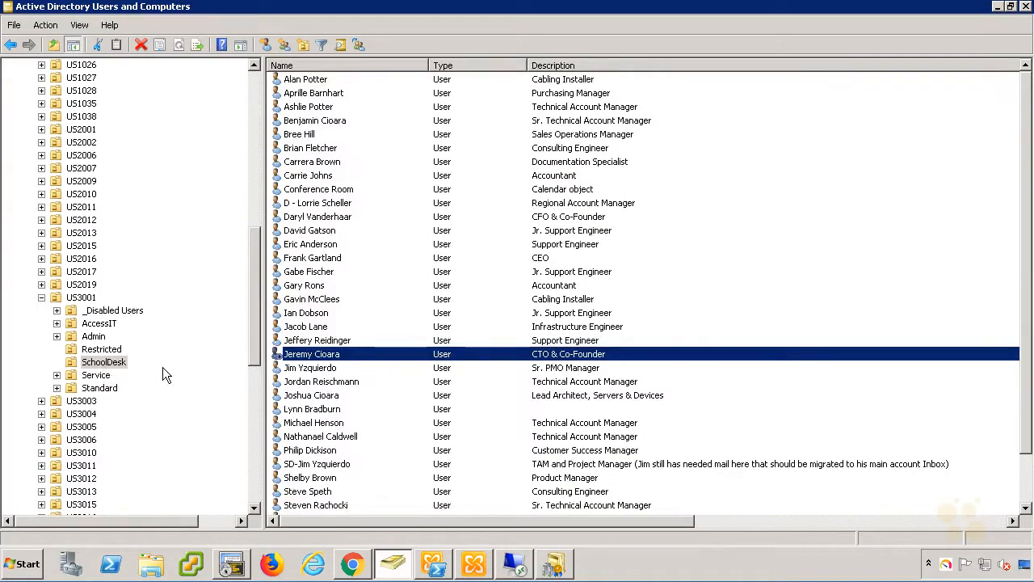
pyautogui.doubleClick(334, 358)
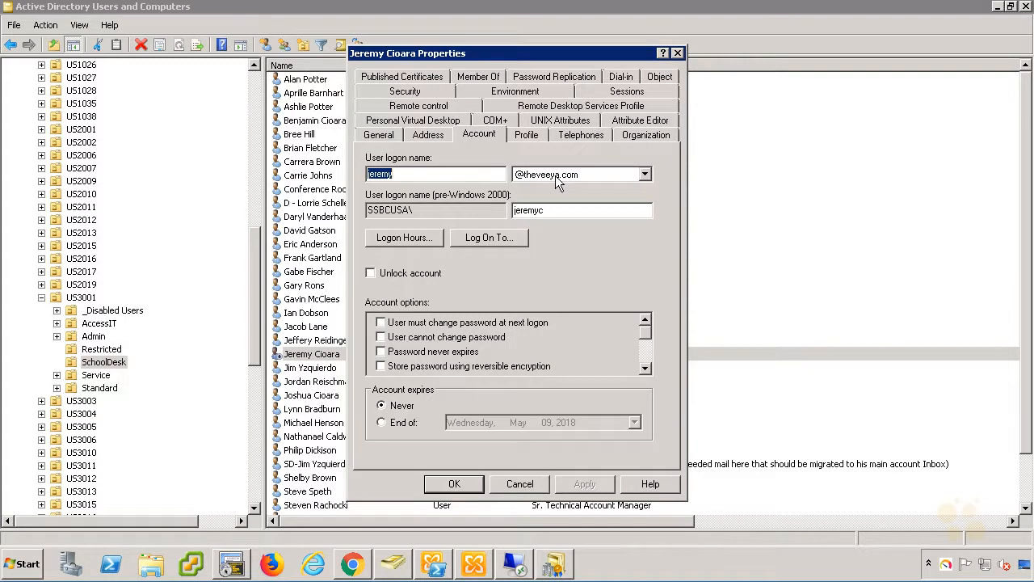
pyautogui.click(617, 174)
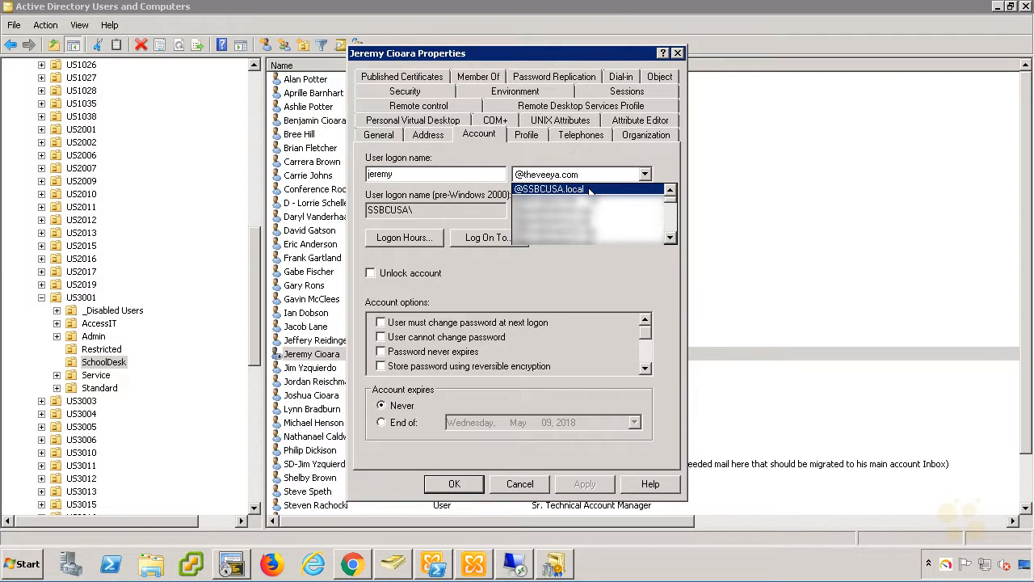
pyautogui.click(588, 189)
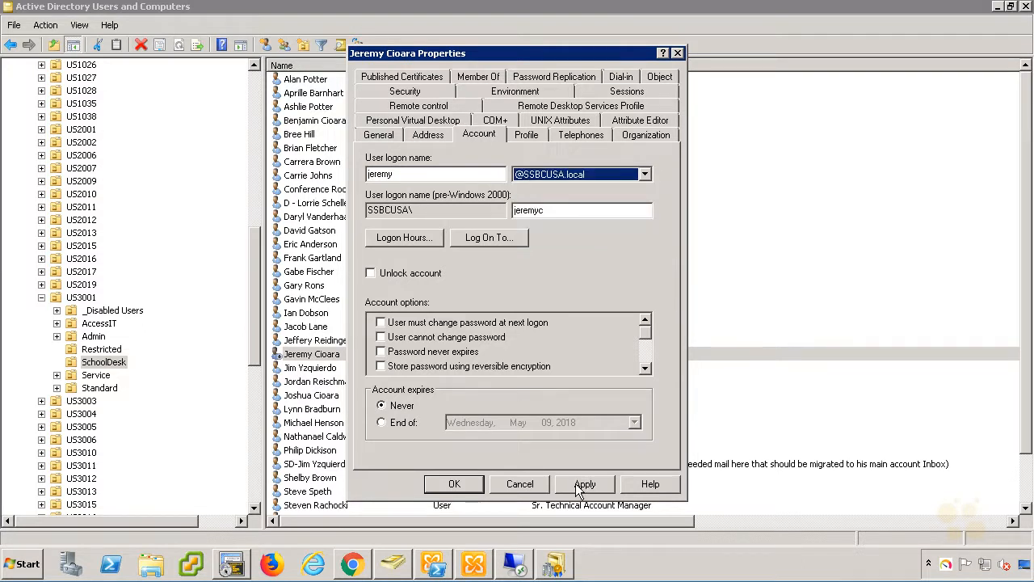
pyautogui.click(576, 483)
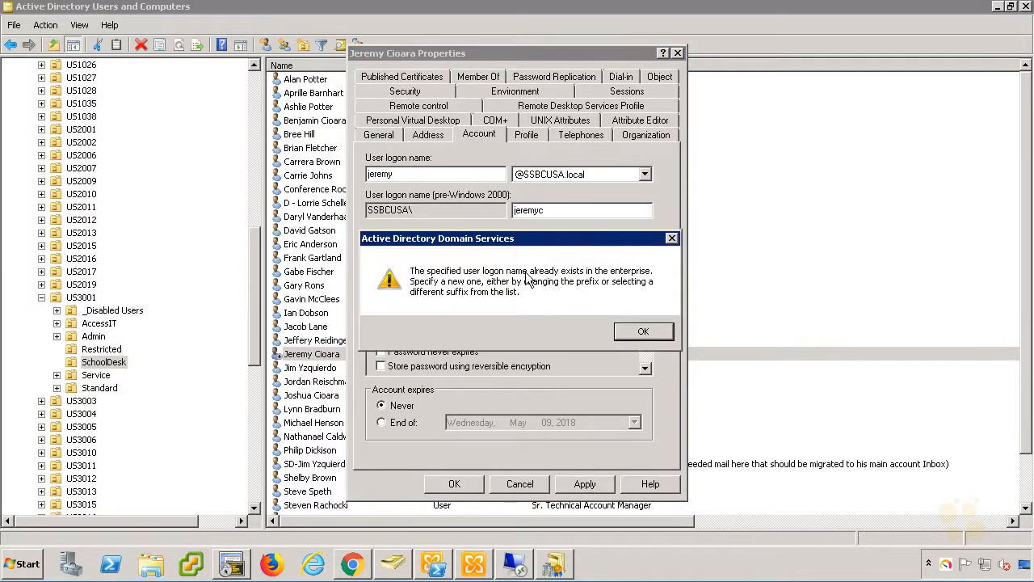
pyautogui.click(640, 332)
# Append 123 to both the user logon name and pre-Windows 2000 logon name, then save.
pyautogui.click(414, 174)
pyautogui.write('123')
pyautogui.click(573, 210)
pyautogui.write('123')
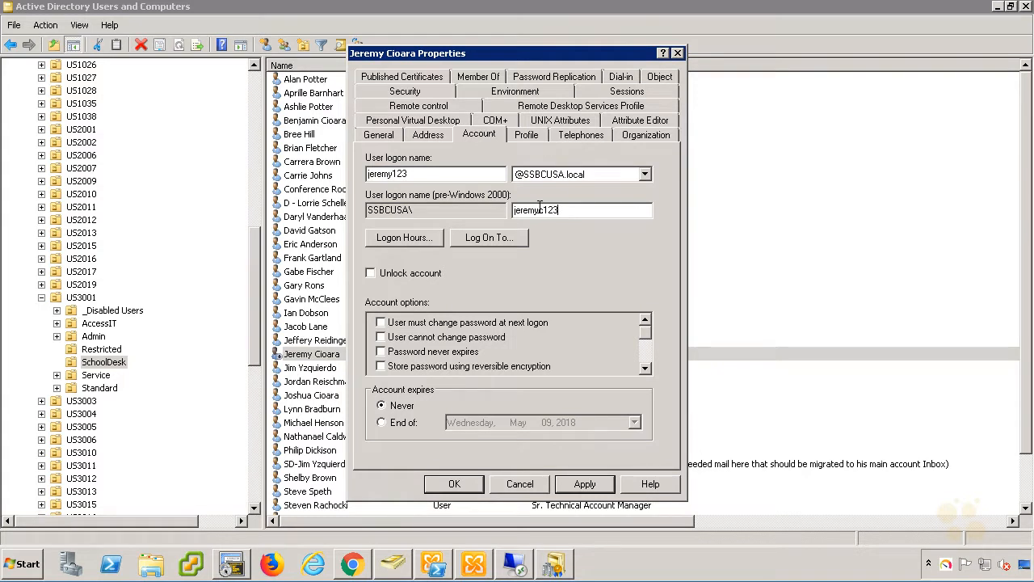
pyautogui.click(585, 483)
pyautogui.click(454, 483)
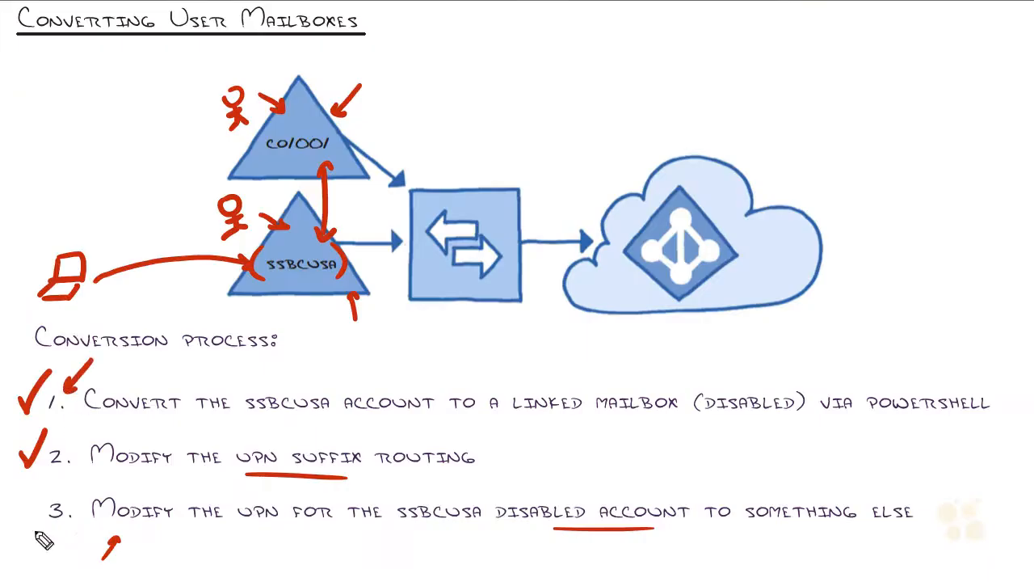
# Draw a check mark beside step 3 and parentheses around step 2 on the whiteboard.
pyautogui.moveTo(20, 559)
pyautogui.mouseDown()
pyautogui.moveTo(42, 539)
pyautogui.moveTo(46, 495)
pyautogui.mouseUp()
pyautogui.moveTo(85, 429); pyautogui.dragTo(76, 471)
pyautogui.moveTo(478, 423); pyautogui.dragTo(489, 492)
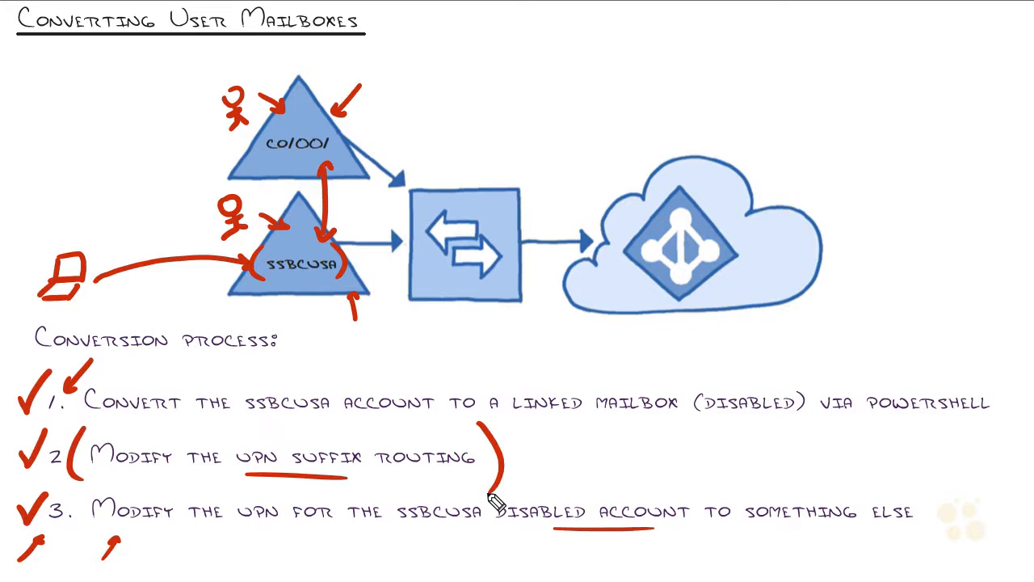